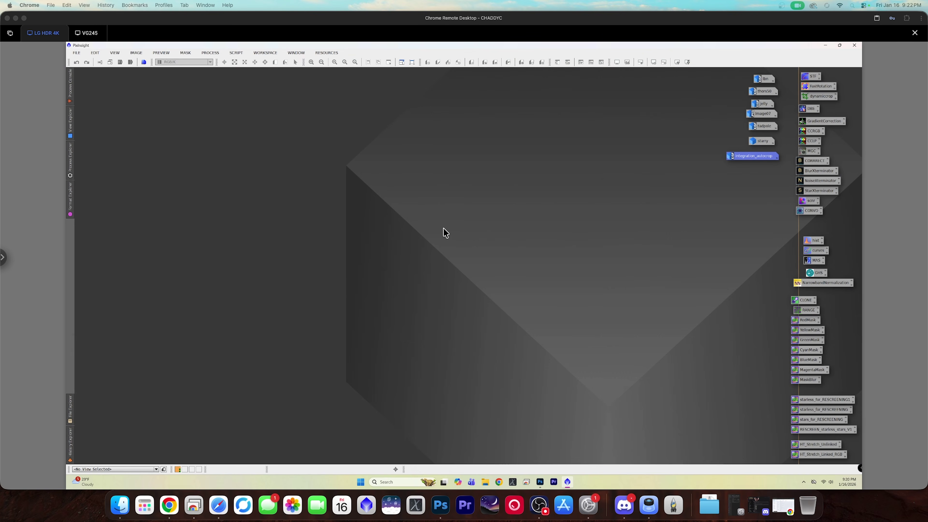
Focus the PixInsight session and glance at the scripts list, closing it without running anything.
left_click(243, 57)
left_click(239, 56)
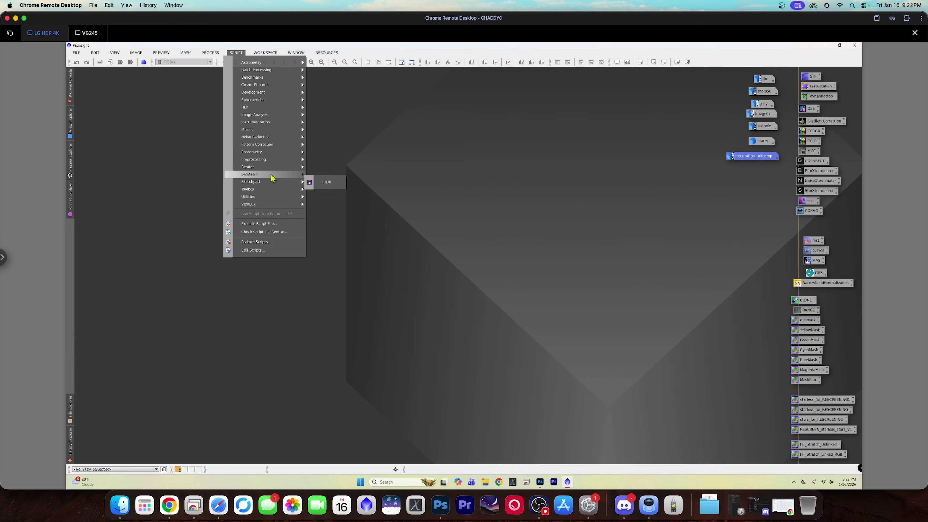
mouse_move(274, 175)
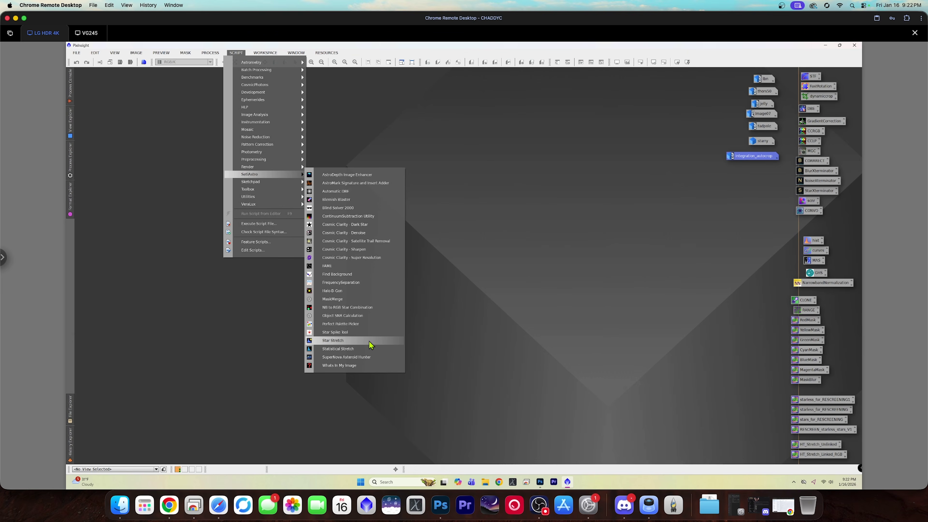
left_click(534, 282)
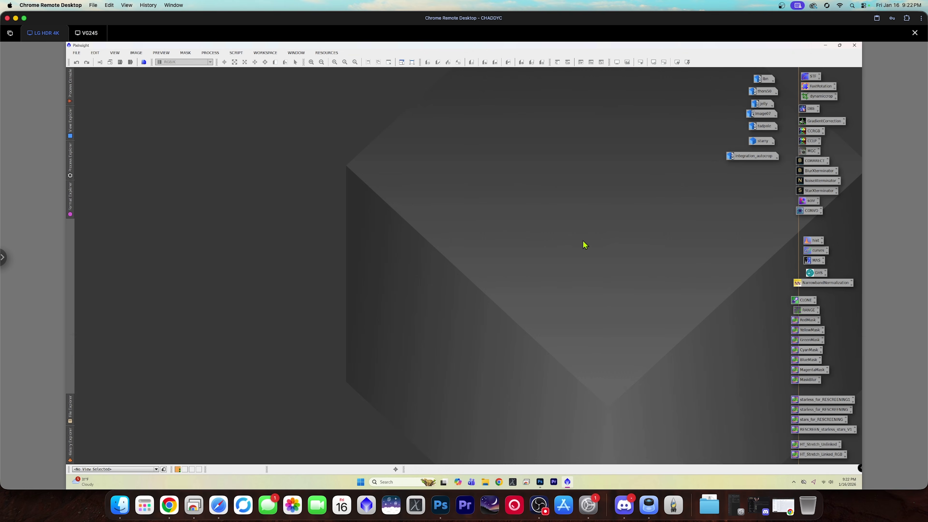
Open the lbn star-field image and bring up the scripts list.
left_click(768, 80)
double_click(767, 81)
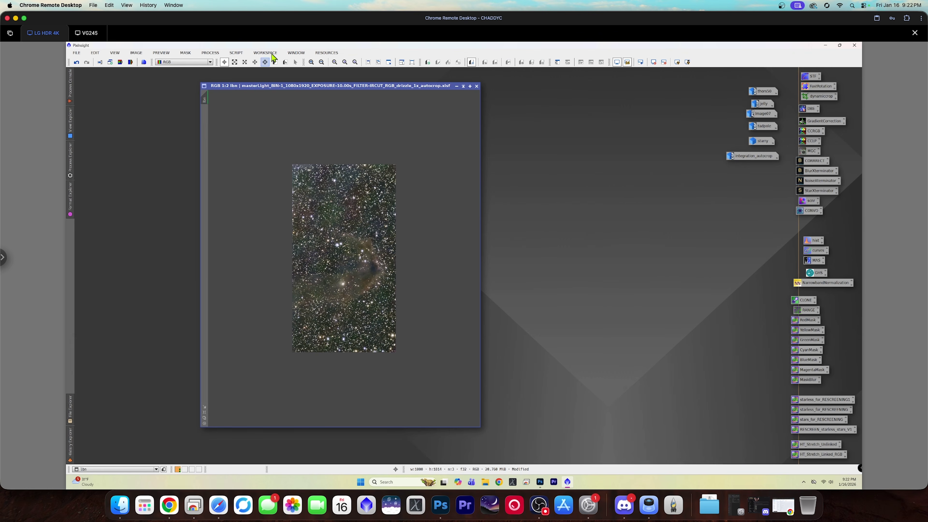
left_click(241, 55)
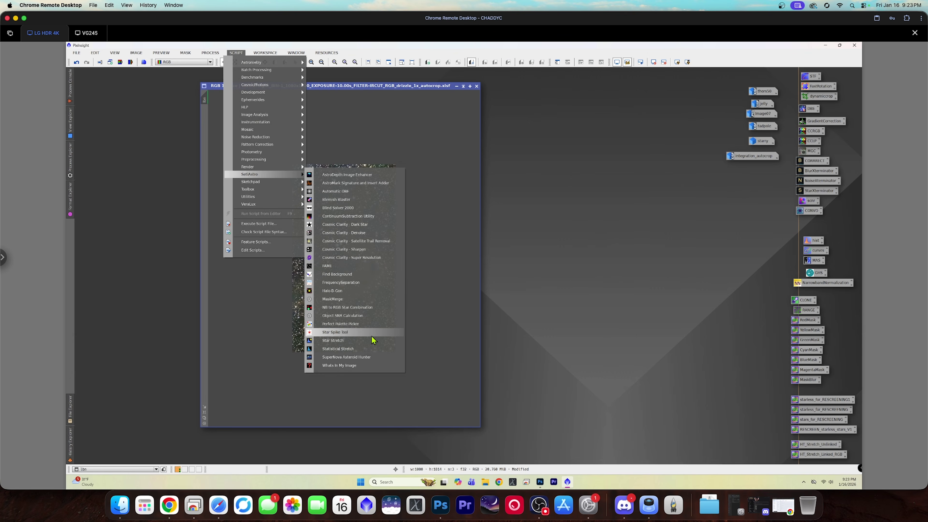
Launch Statistical Stretch, enlarge and move its window up-left, and zoom the preview out three times.
left_click(371, 350)
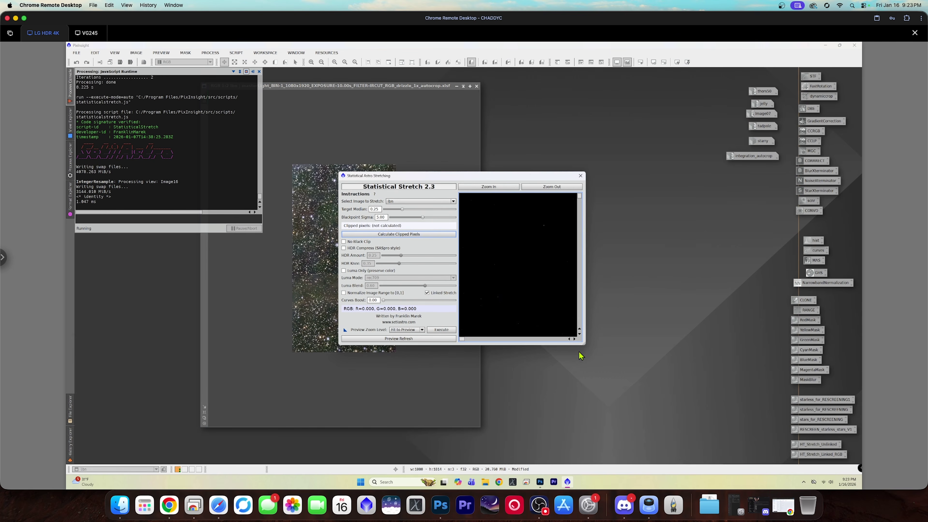
left_click_drag(585, 344, 698, 412)
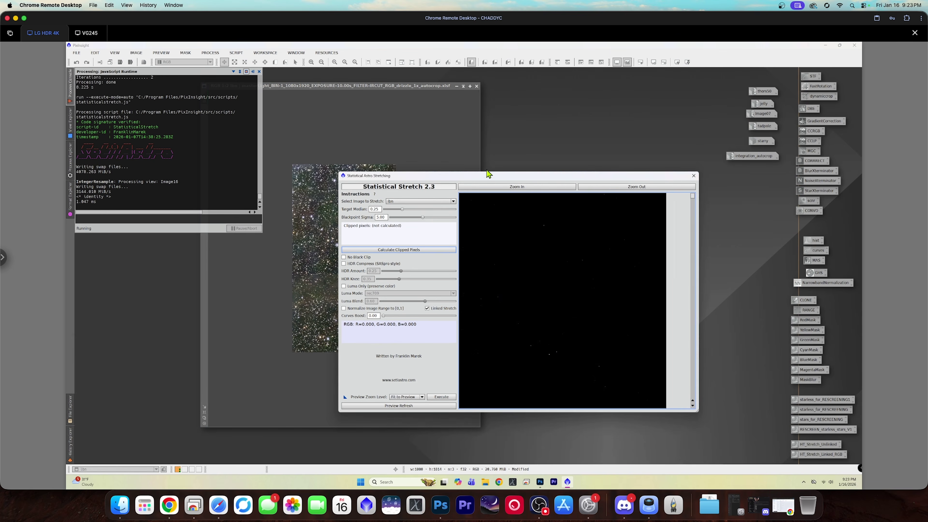
left_click_drag(489, 180, 466, 138)
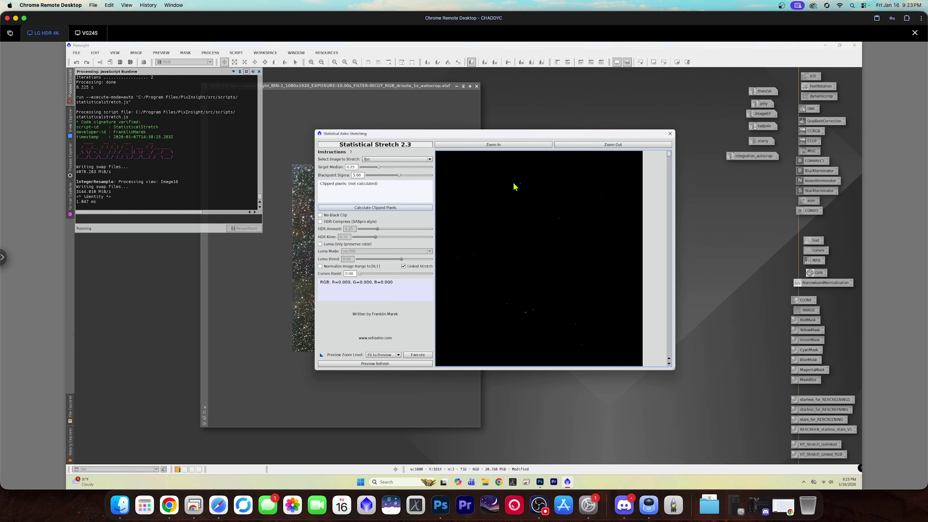
left_click(594, 146)
left_click(592, 147)
left_click(592, 148)
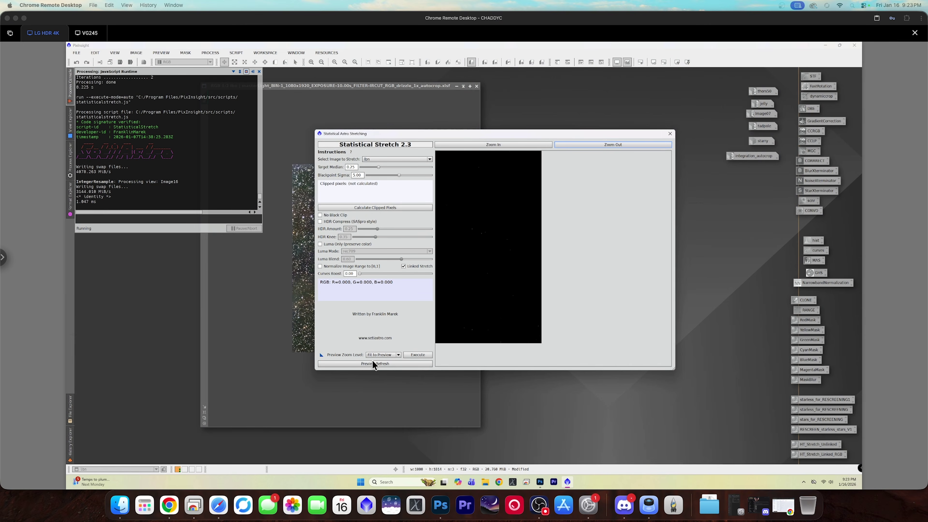
Render the lbn stretch preview, then try a 0.35 target median and refresh it.
left_click(389, 365)
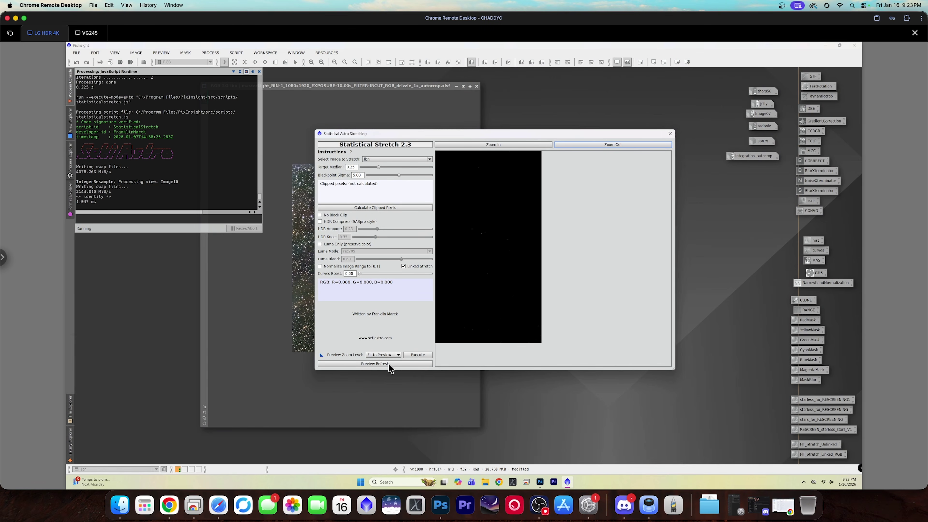
left_click(389, 364)
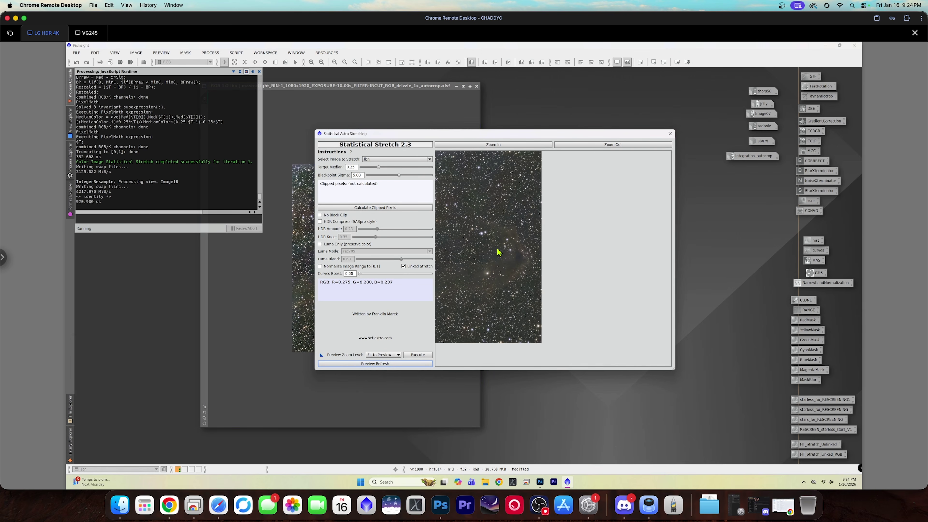
scroll(499, 253, "down", 1)
scroll(498, 254, "up", 2)
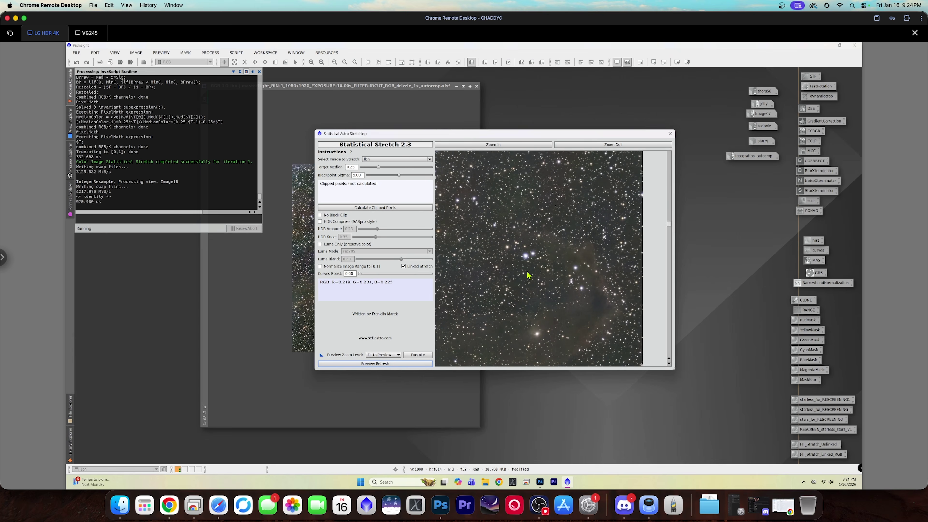
scroll(527, 275, "up", 1)
scroll(527, 275, "down", 4)
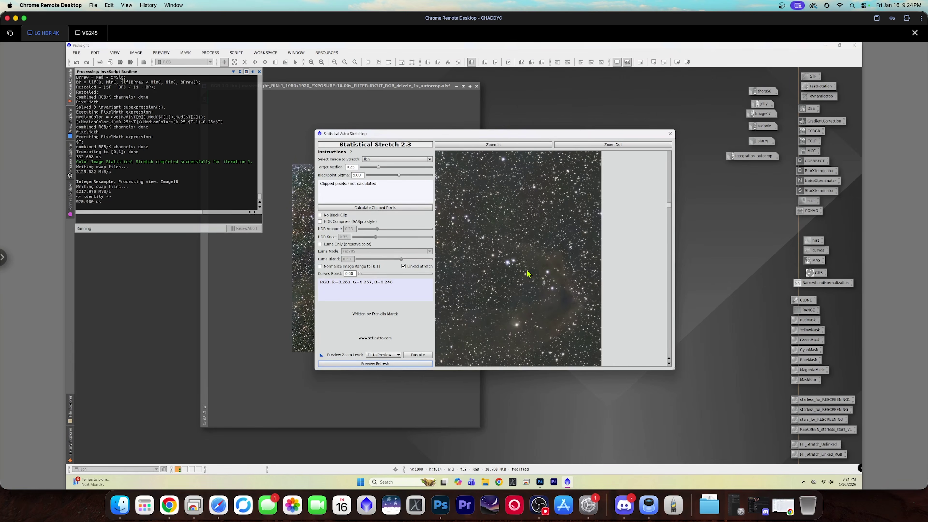
scroll(527, 274, "up", 1)
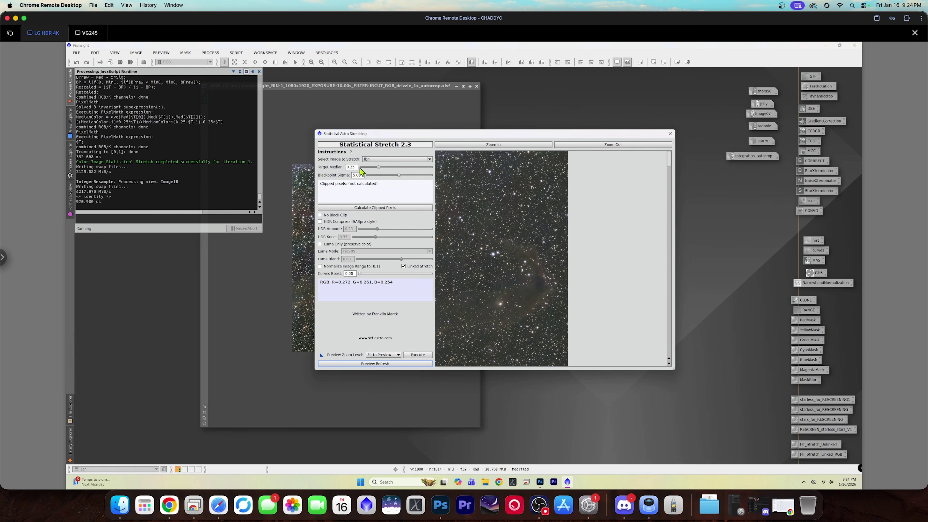
left_click_drag(356, 167, 340, 171)
type(".3")
key("Tab")
left_click(390, 364)
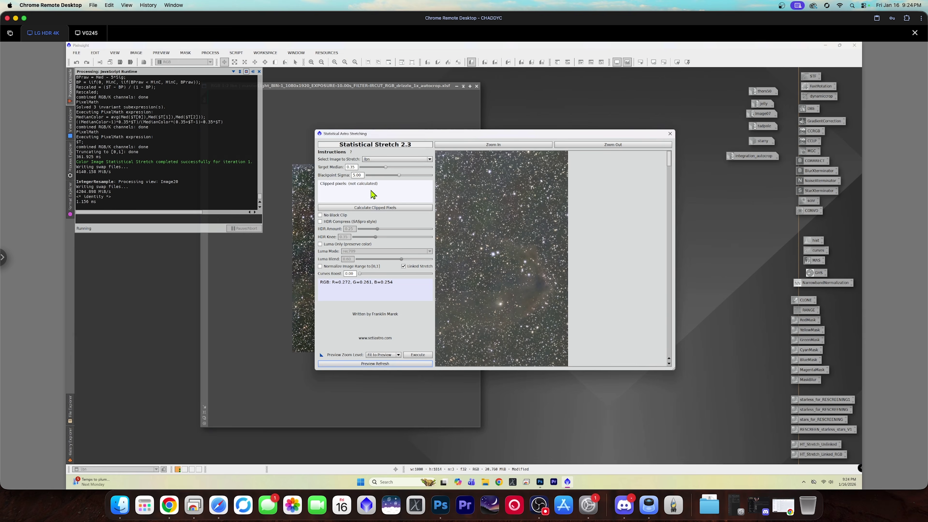
Set the target median back to 0.25.
left_click(354, 167)
left_click_drag(356, 167, 345, 167)
key("BackSpace")
type("0.25")
key("Tab")
Enable HDR Compress, Luma Only and Normalize Image Range with curves boost 0.20, and refresh the preview.
left_click(321, 221)
left_click(320, 244)
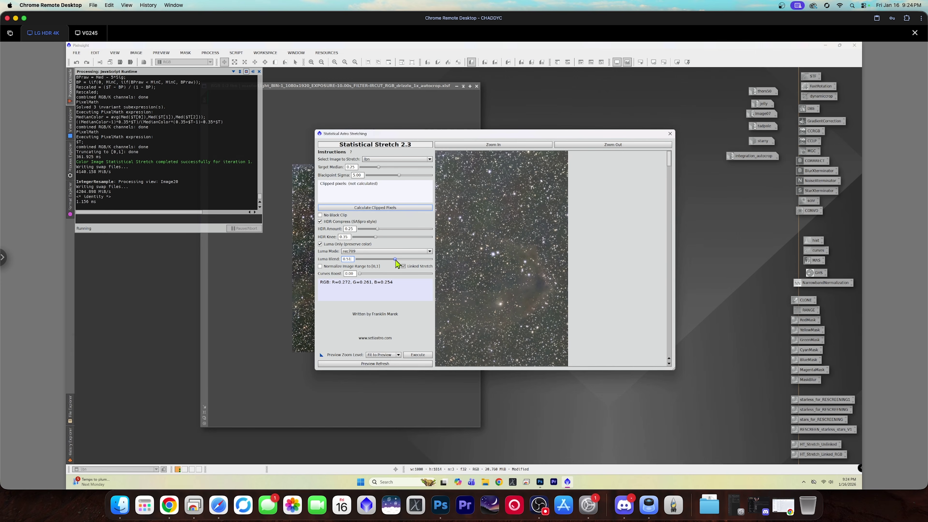
left_click(320, 266)
double_click(345, 273)
type("0.20")
key("Tab")
left_click(395, 365)
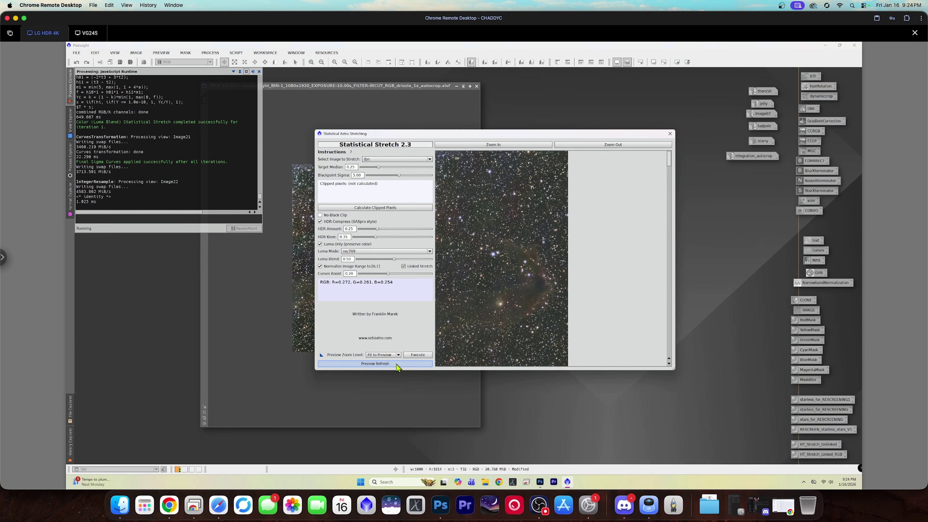
Raise curves boost to 0.30, refresh the preview, and execute the stretch on lbn.
left_click(355, 273)
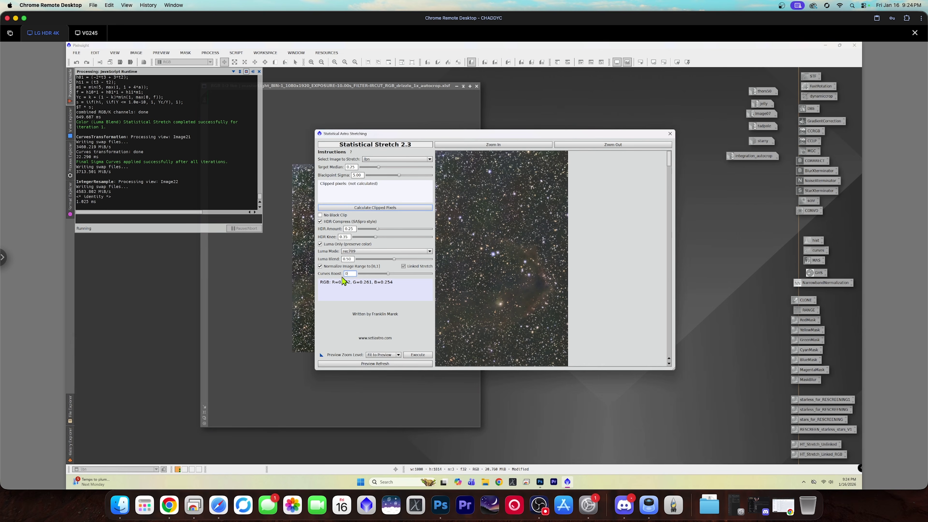
key("Return")
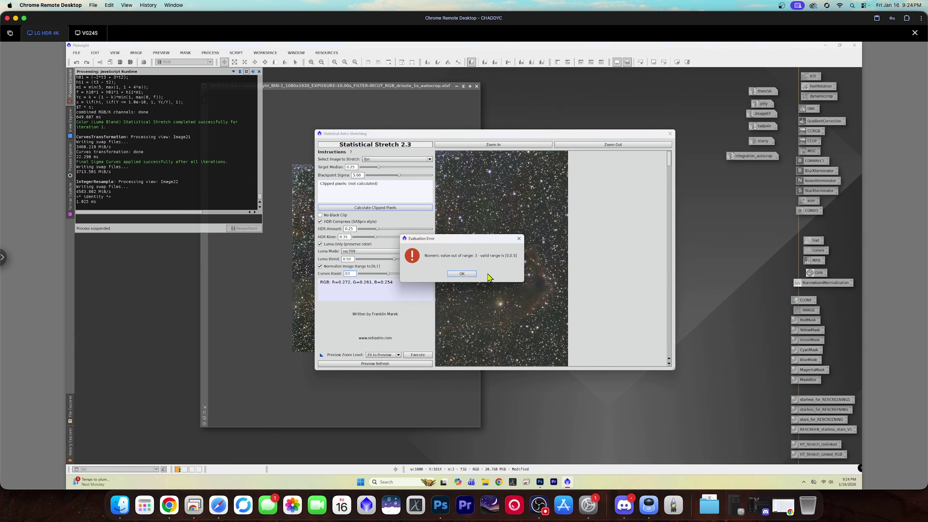
left_click(468, 277)
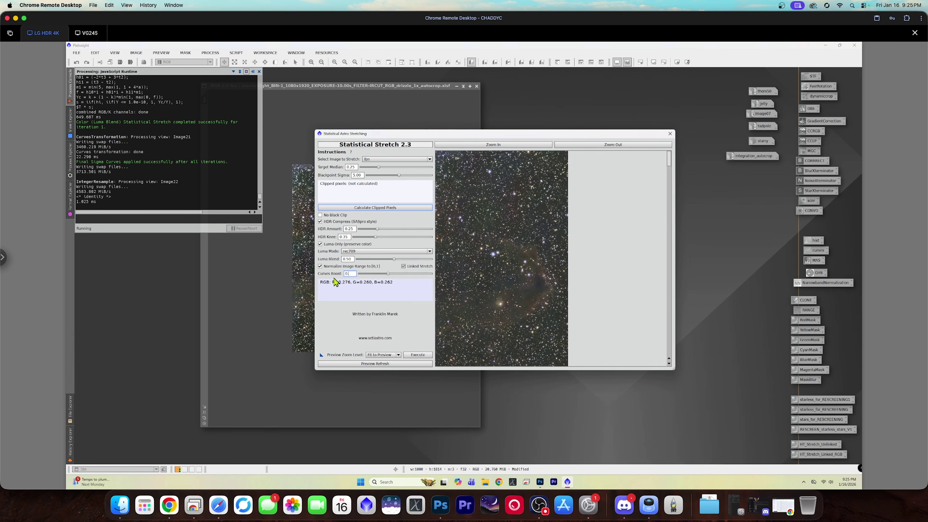
key("Return")
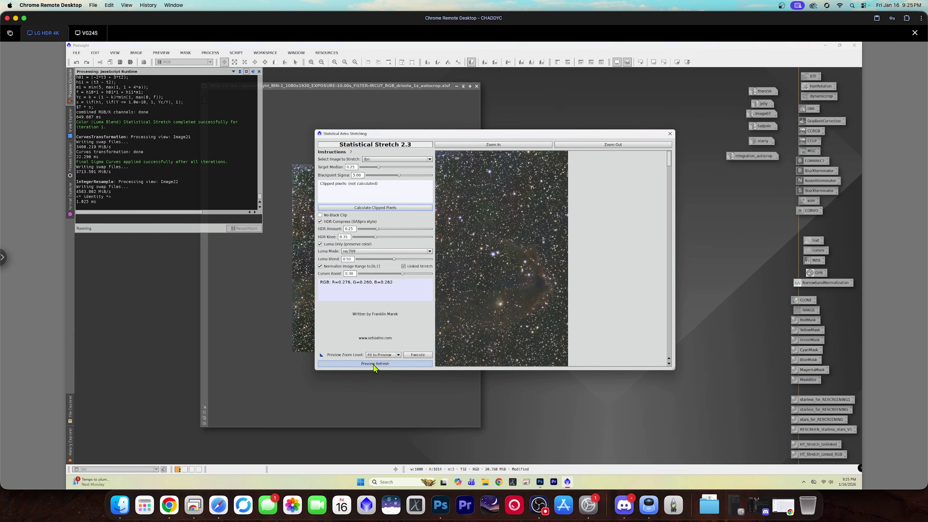
left_click(375, 364)
left_click(412, 355)
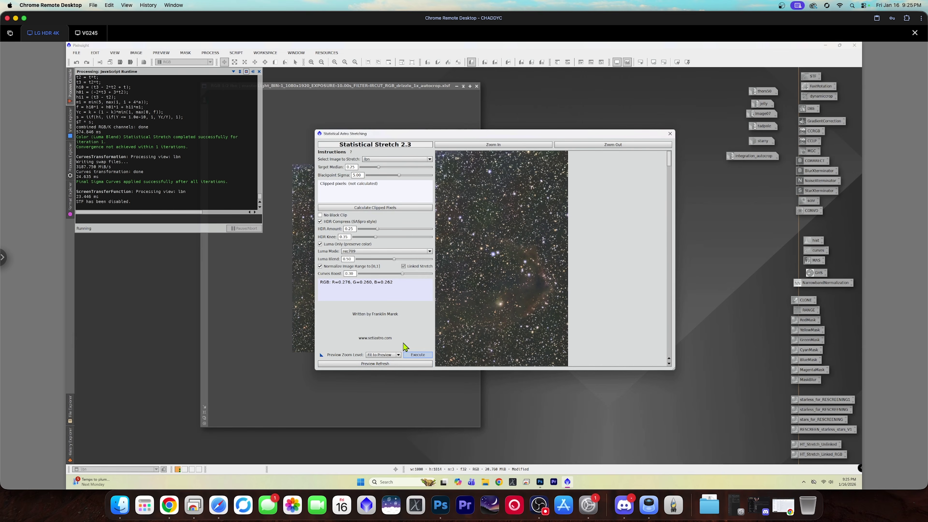
Close the stretch window, inspect the stretched lbn at 1:1 to 3:1 zoom, then minimize it.
left_click(670, 134)
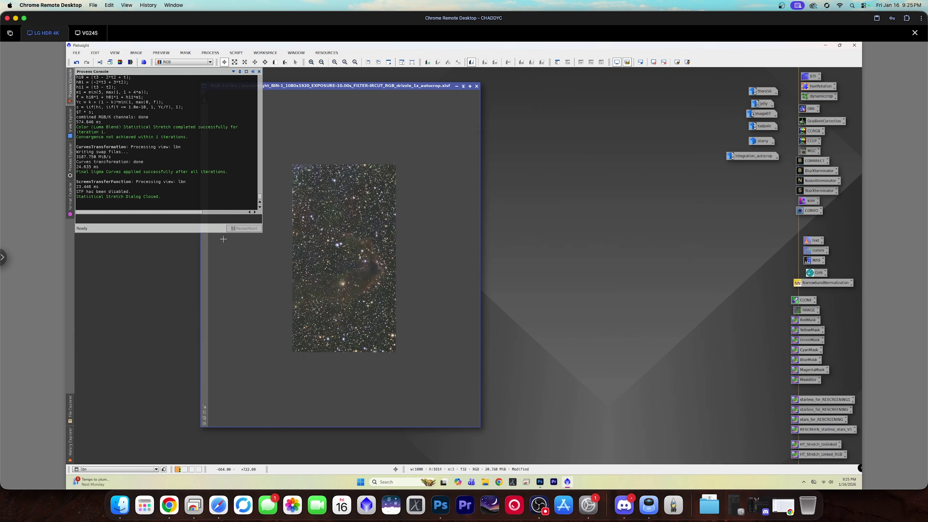
scroll(382, 273, "up", 2)
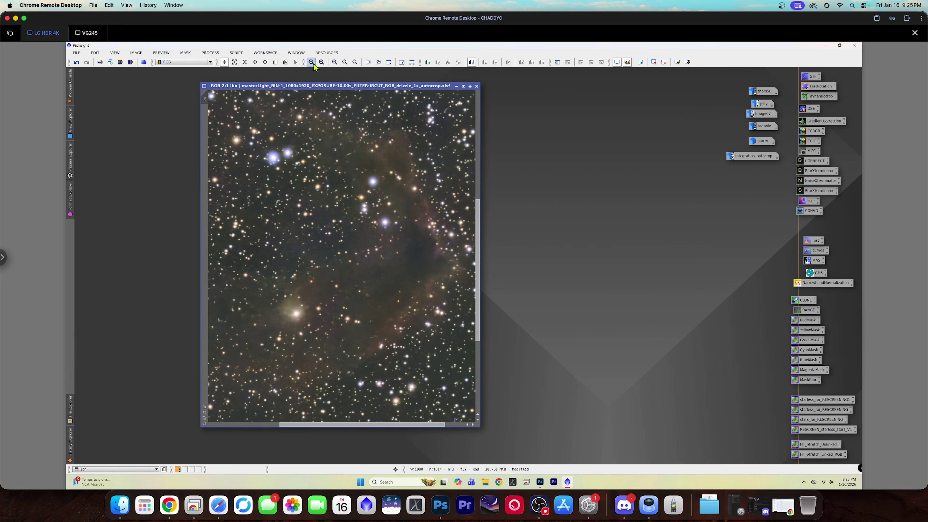
left_click(321, 65)
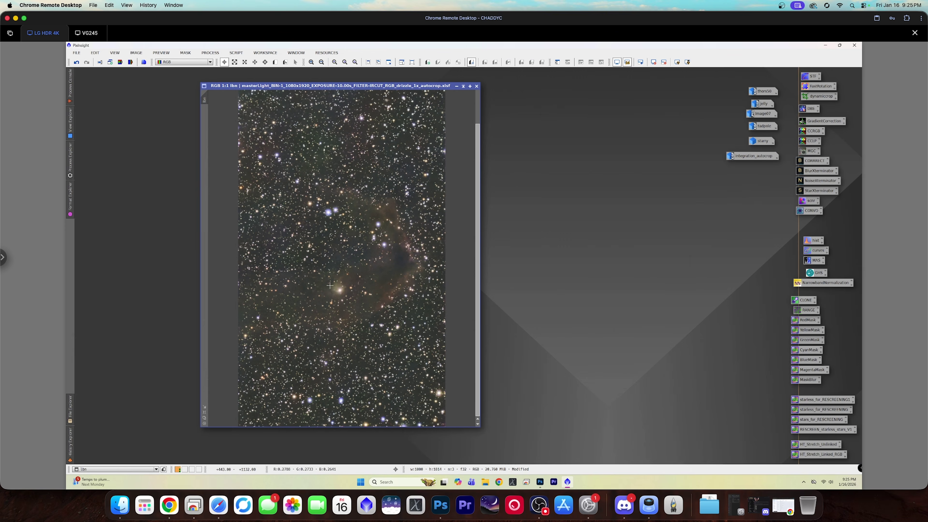
left_click(312, 62)
left_click(313, 63)
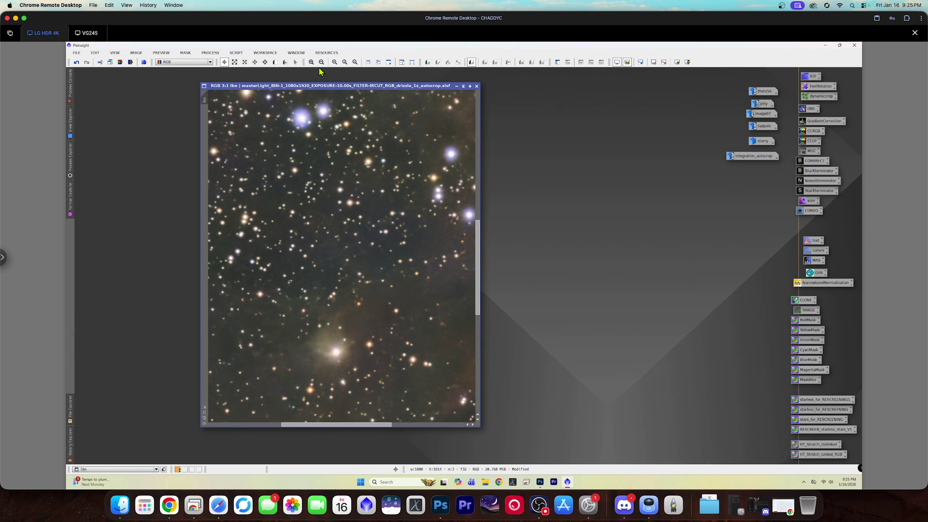
left_click(321, 62)
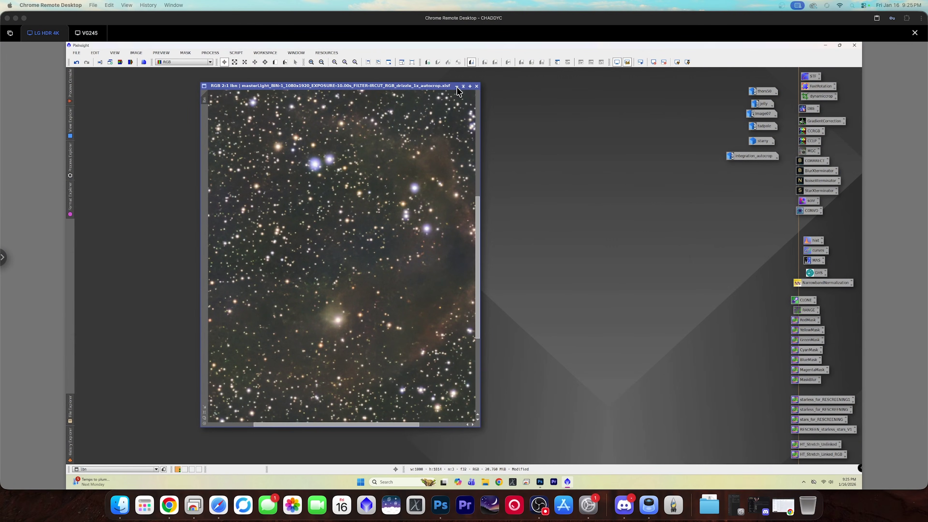
left_click(457, 87)
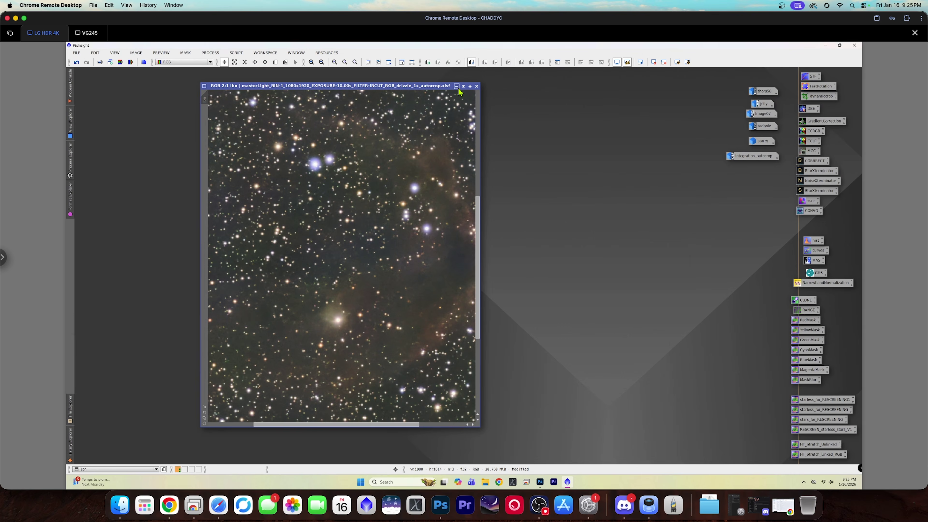
left_click(457, 87)
Open the thors50 image, shift its window down-right, and launch SetiAstro Statistical Stretch on it.
double_click(763, 93)
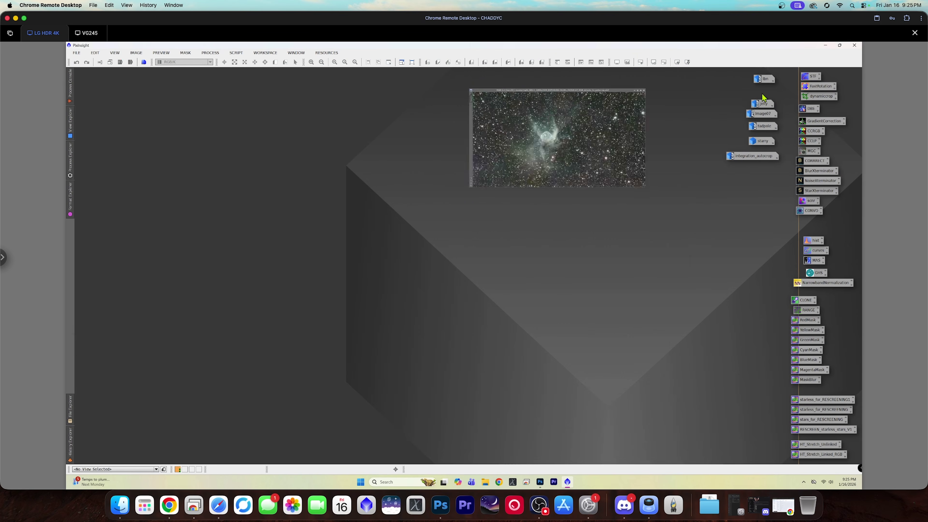
left_click_drag(408, 93, 422, 117)
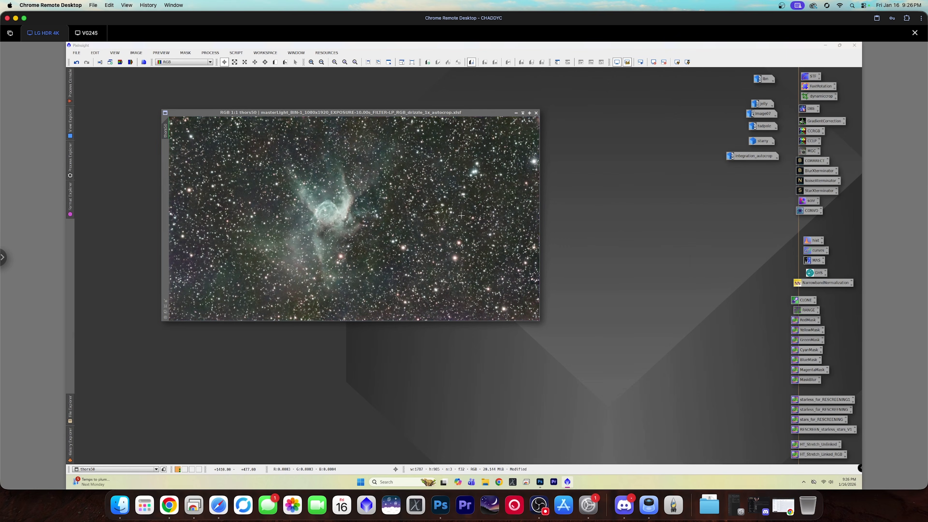
left_click(237, 54)
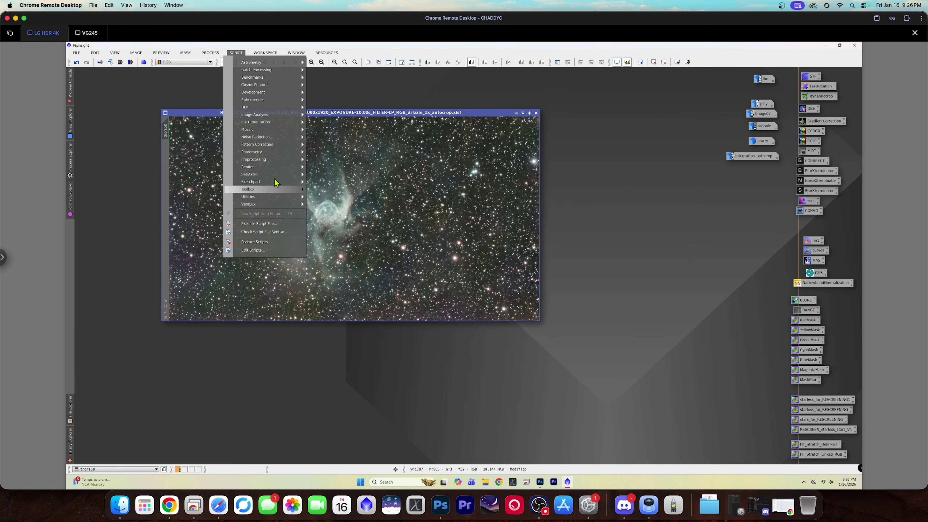
mouse_move(304, 175)
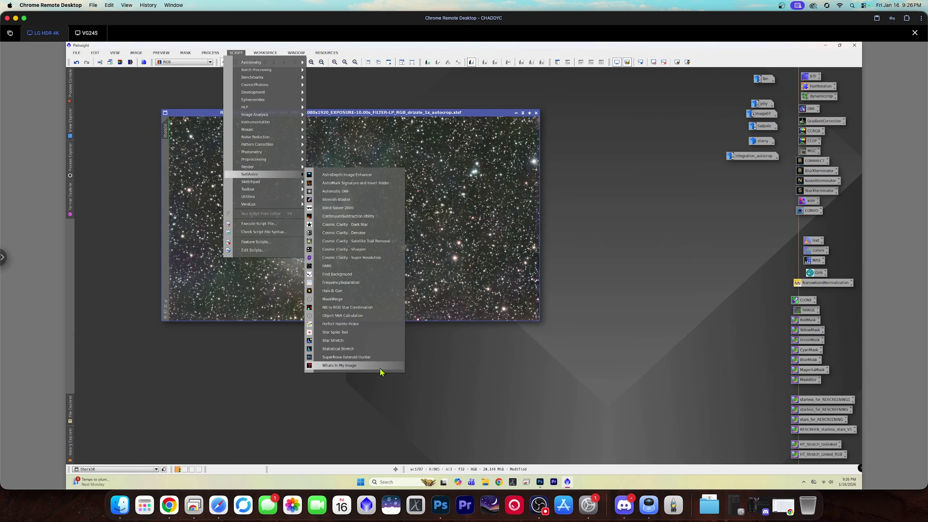
left_click(377, 350)
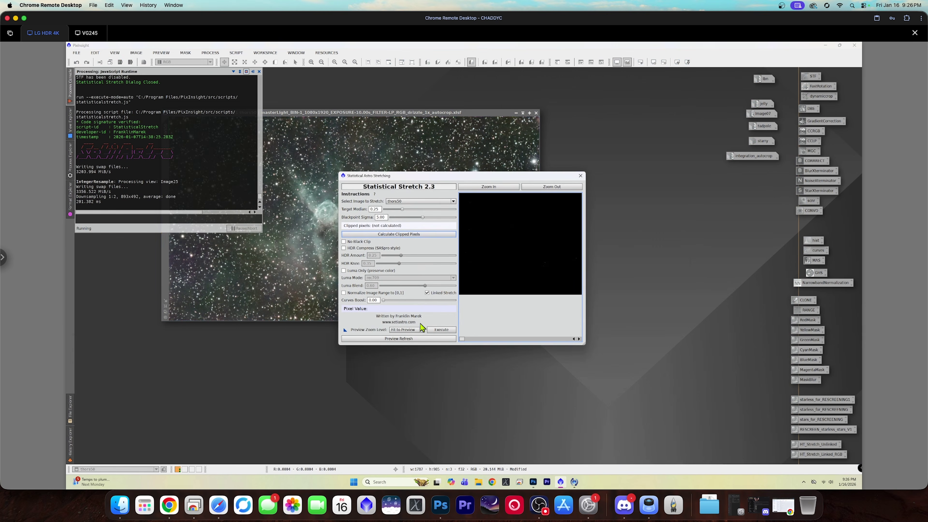
Preview the stretch in an enlarged window with HDR Compress on and curves boost 0.25.
left_click(414, 339)
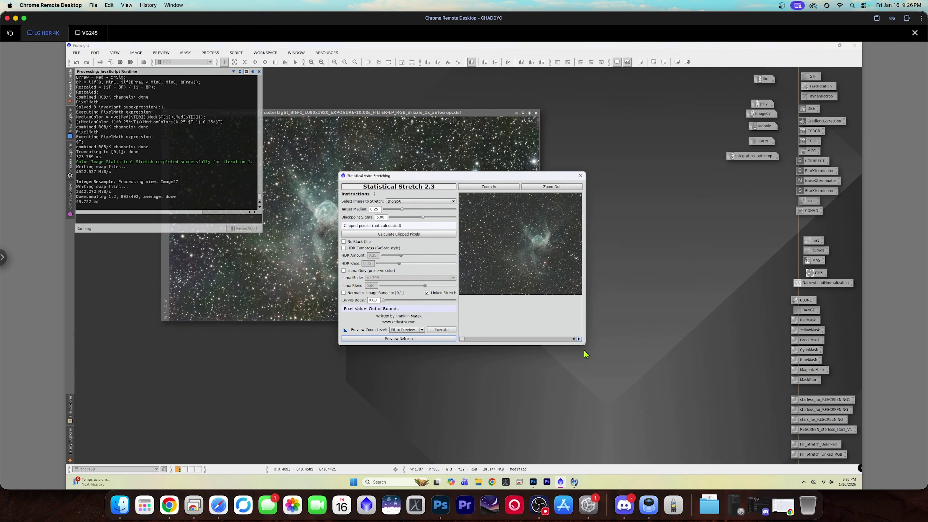
left_click_drag(584, 343, 689, 412)
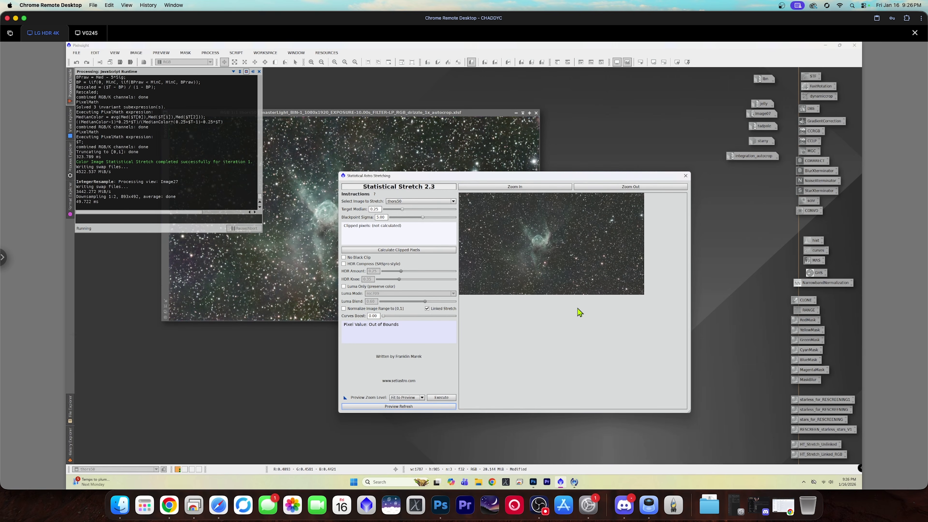
left_click(344, 264)
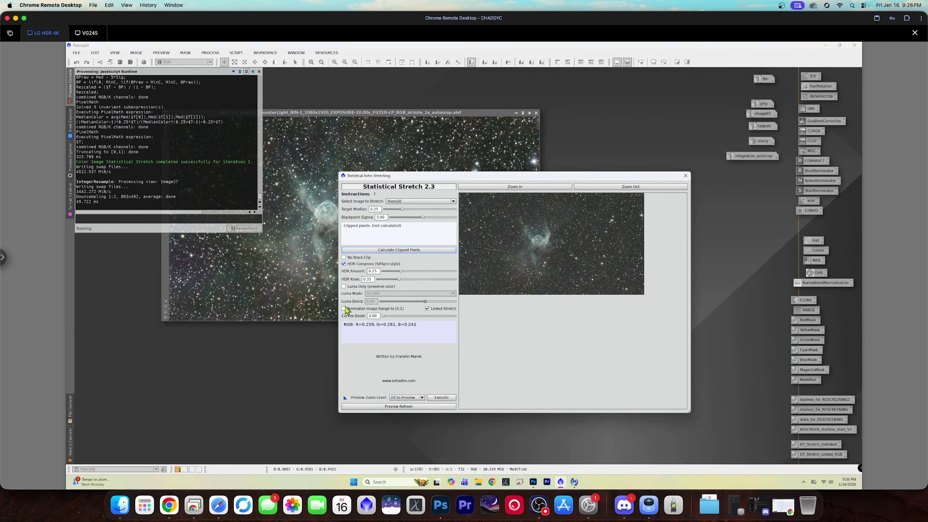
left_click(373, 315)
type("0.25")
key("Return")
left_click(401, 408)
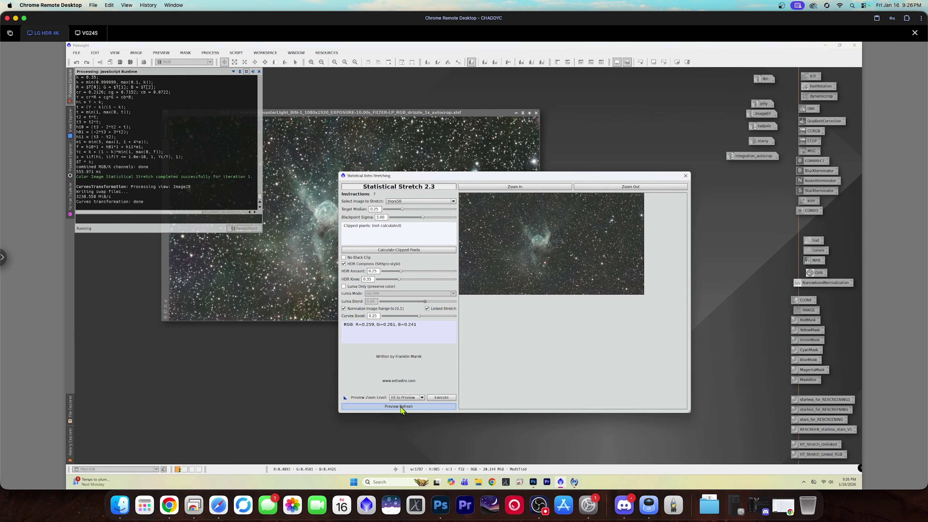
Check the stars up close, enable Luma Only, then execute the stretch on Thor's Helmet and close the script.
left_click(583, 300)
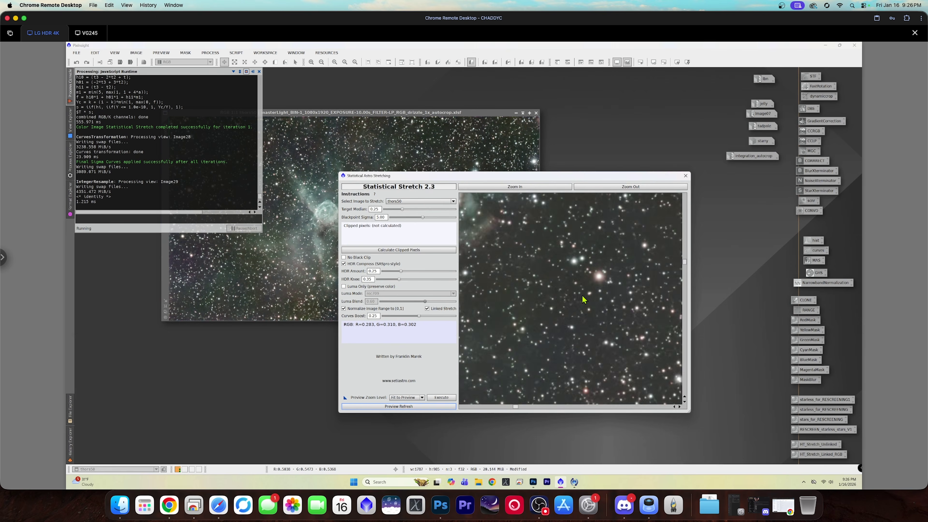
scroll(582, 300, "down", 5)
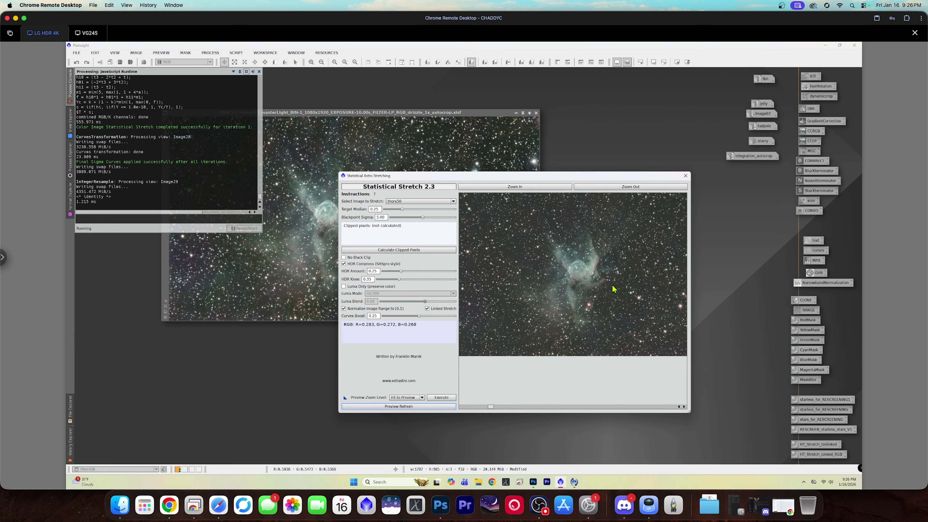
left_click(345, 287)
left_click(402, 407)
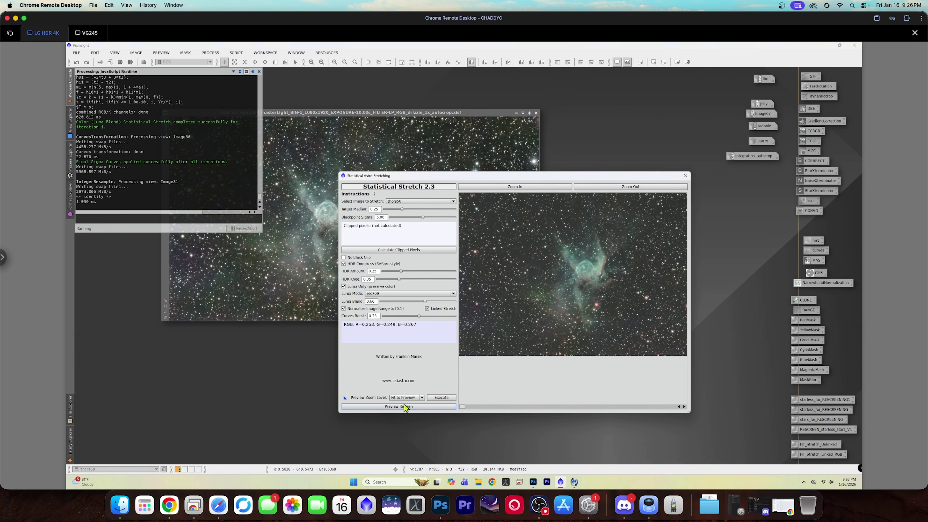
left_click(444, 399)
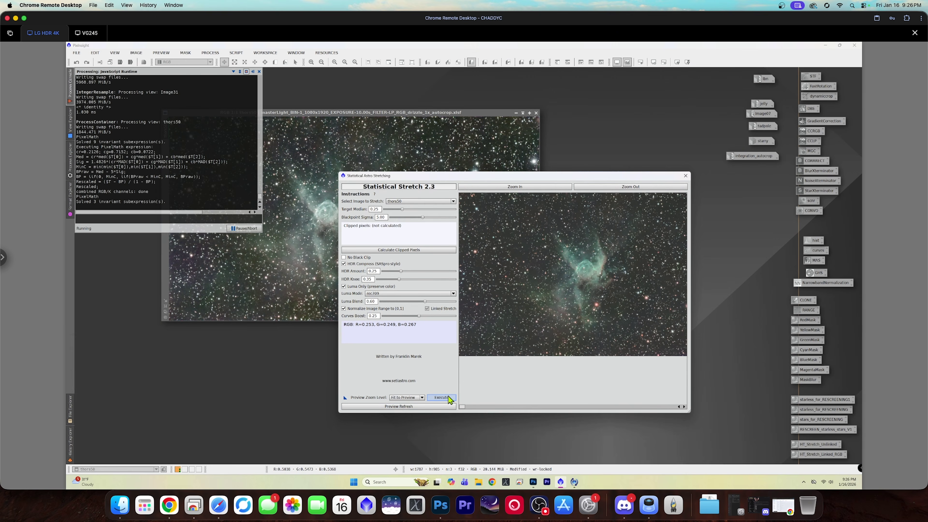
left_click(686, 175)
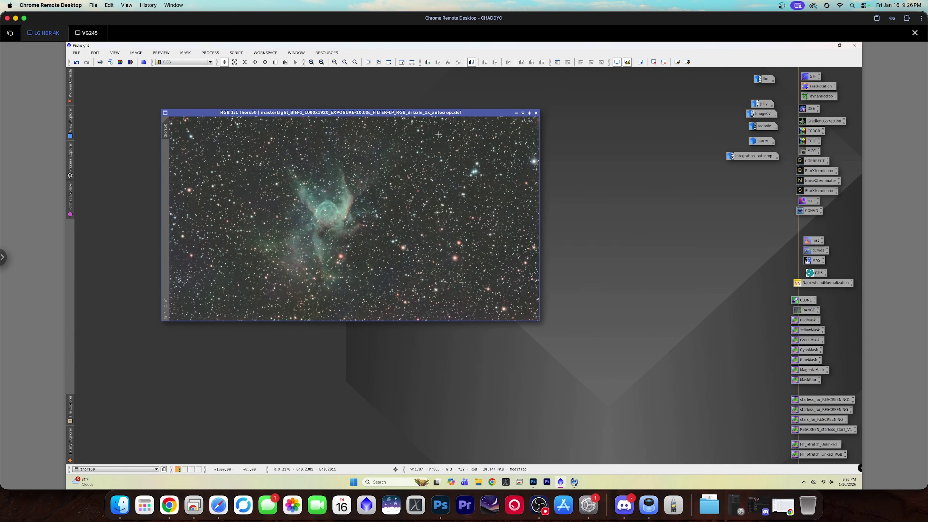
Open the saved NarrowbandNormalization with real-time preview, reset to defaults, and set green blend to Mode2.
left_click(821, 283)
double_click(820, 284)
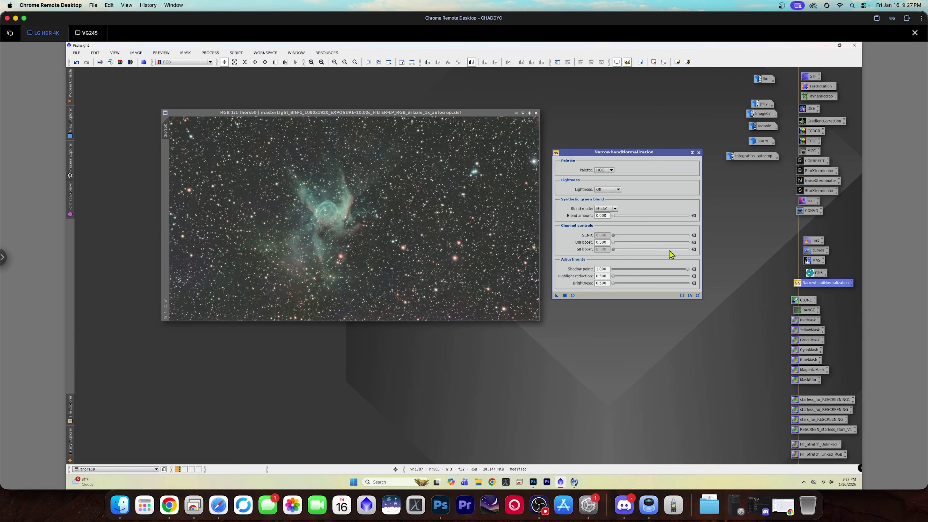
left_click(573, 295)
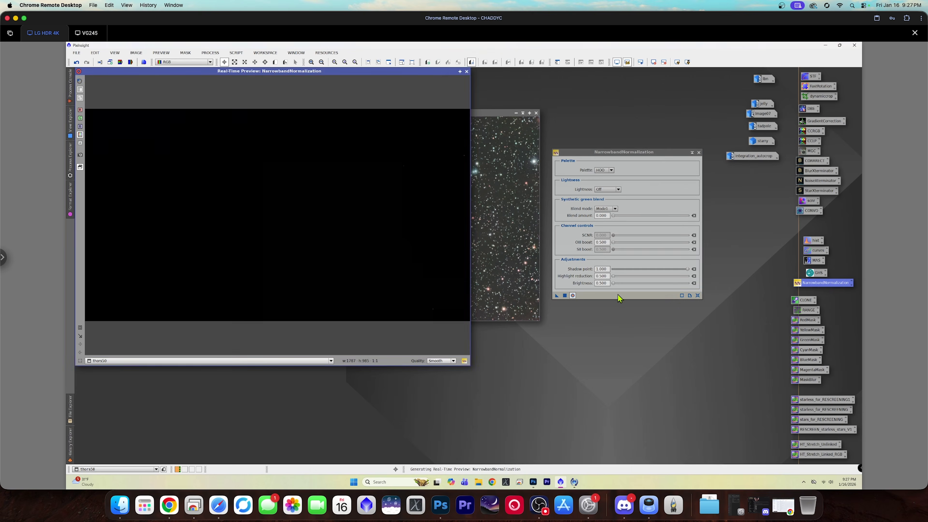
left_click(698, 295)
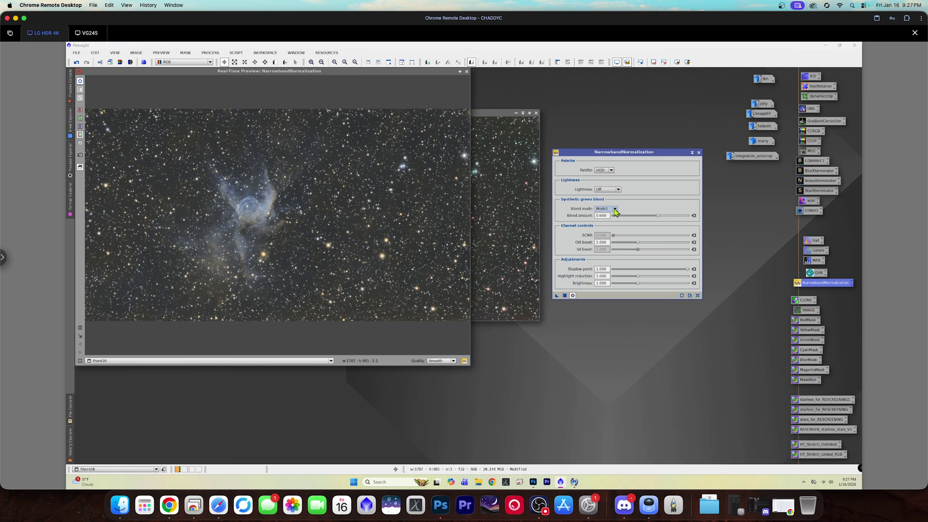
left_click(614, 209)
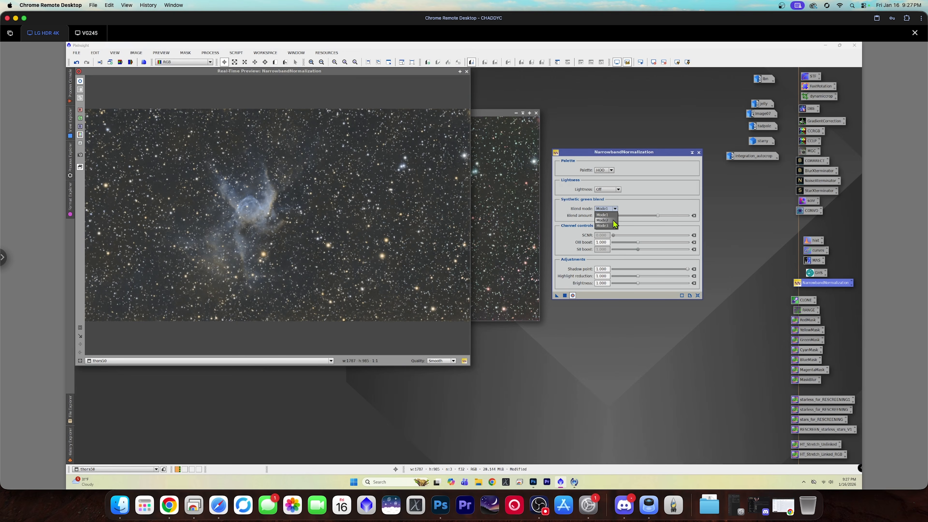
left_click(615, 220)
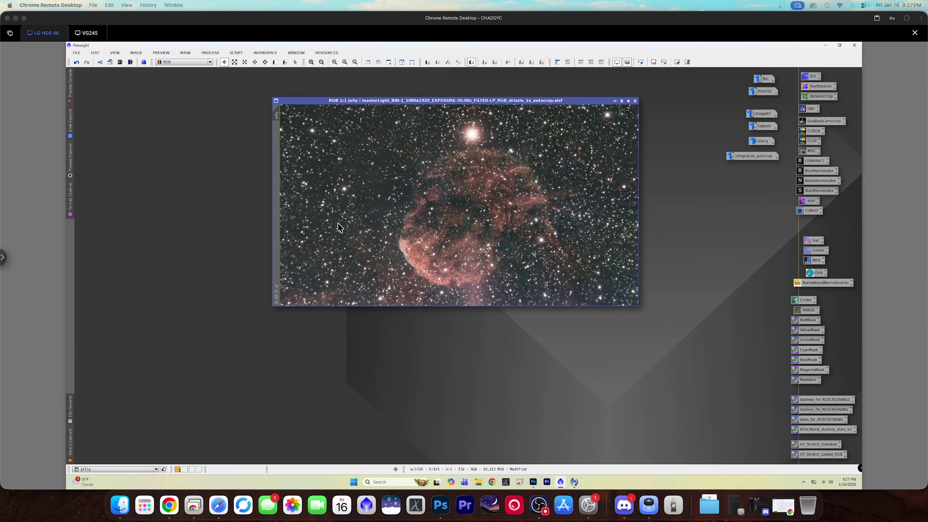
Launch Statistical Stretch on the jelly image and show its preview in an enlarged window.
left_click(236, 54)
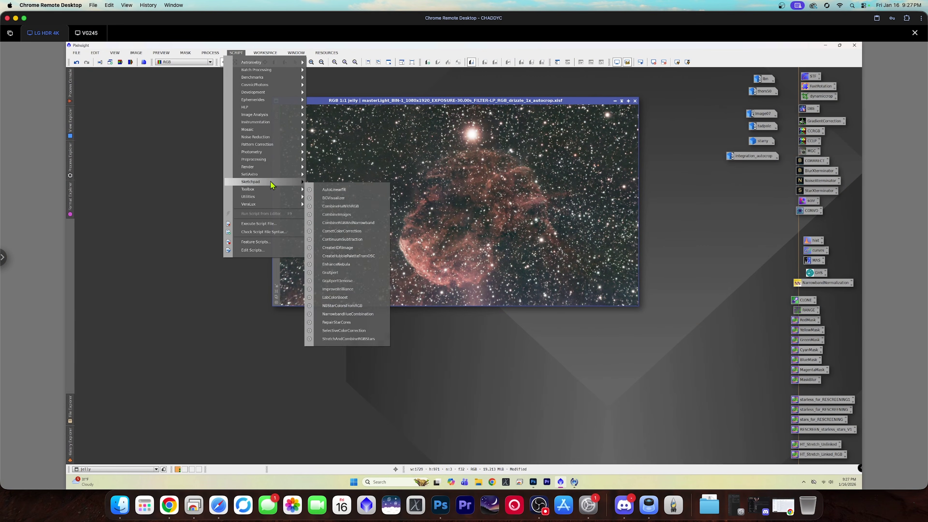
mouse_move(284, 177)
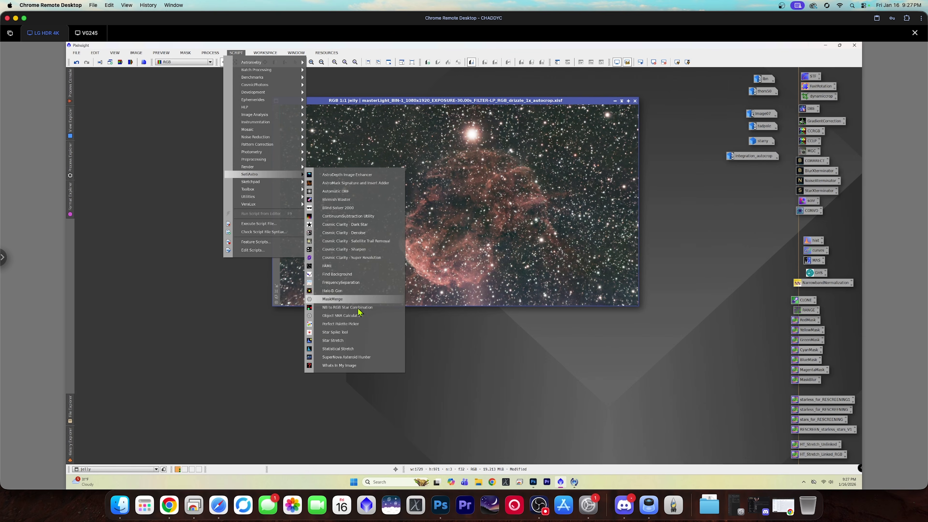
left_click(363, 350)
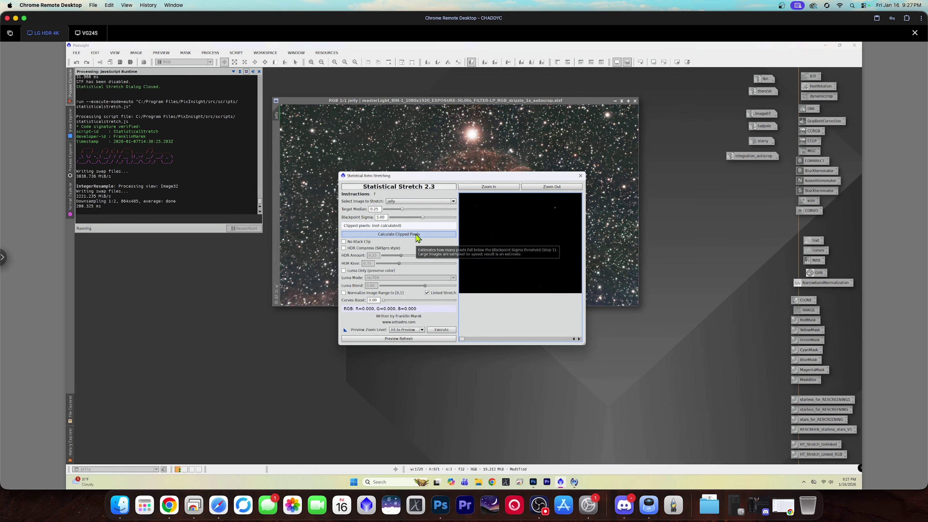
left_click(420, 339)
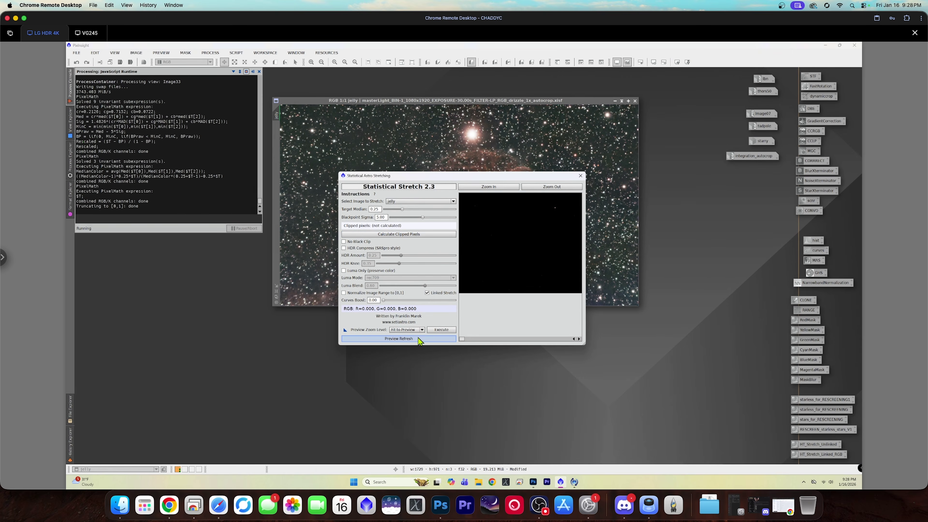
left_click_drag(584, 344, 679, 398)
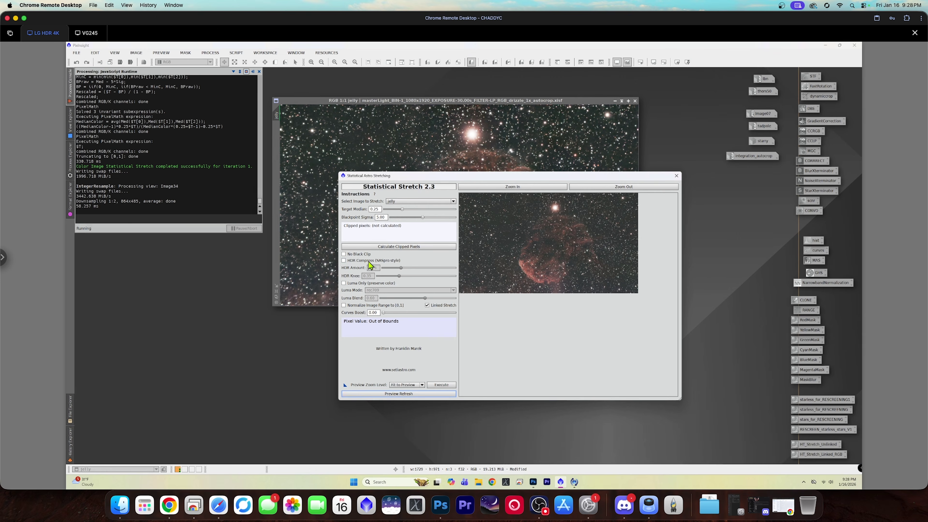
Enable HDR Compress, Luma Only and Normalize with curves boost 0.25, and refresh the preview.
left_click(344, 260)
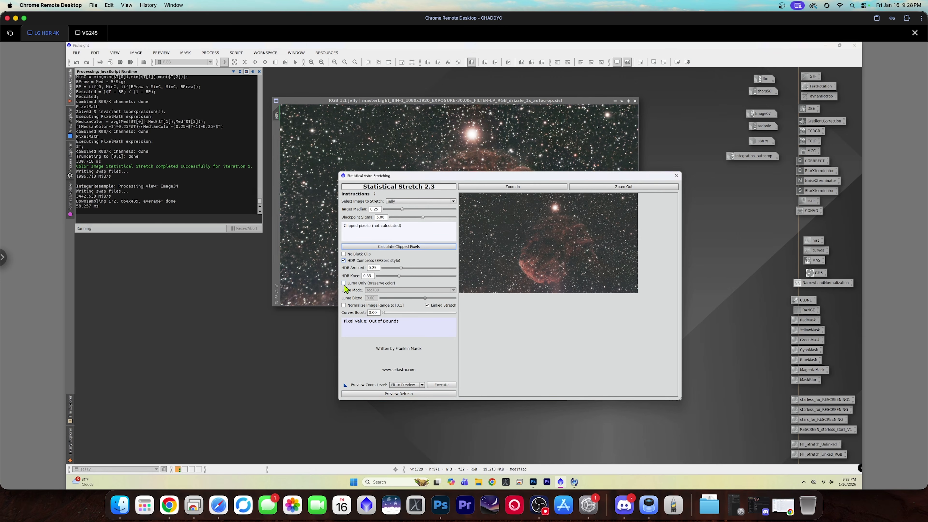
left_click(344, 284)
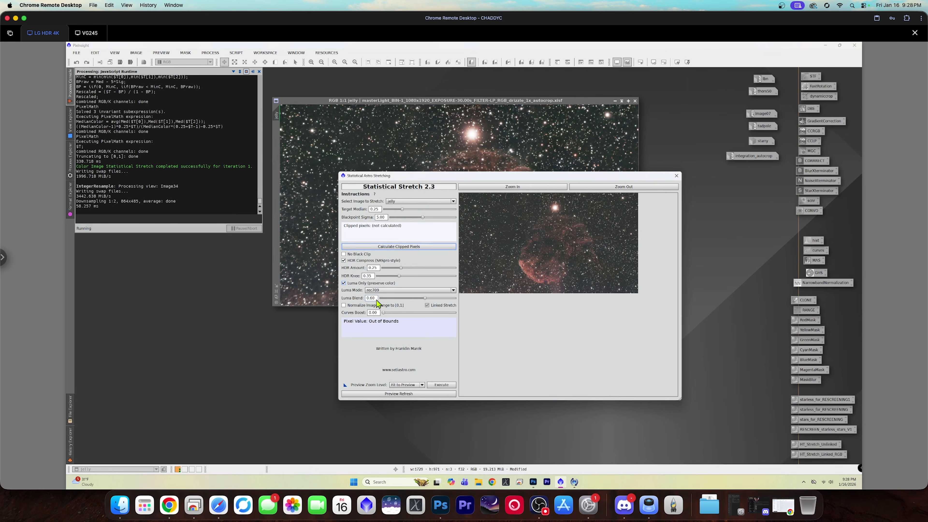
left_click(344, 306)
left_click(378, 312)
left_click(415, 395)
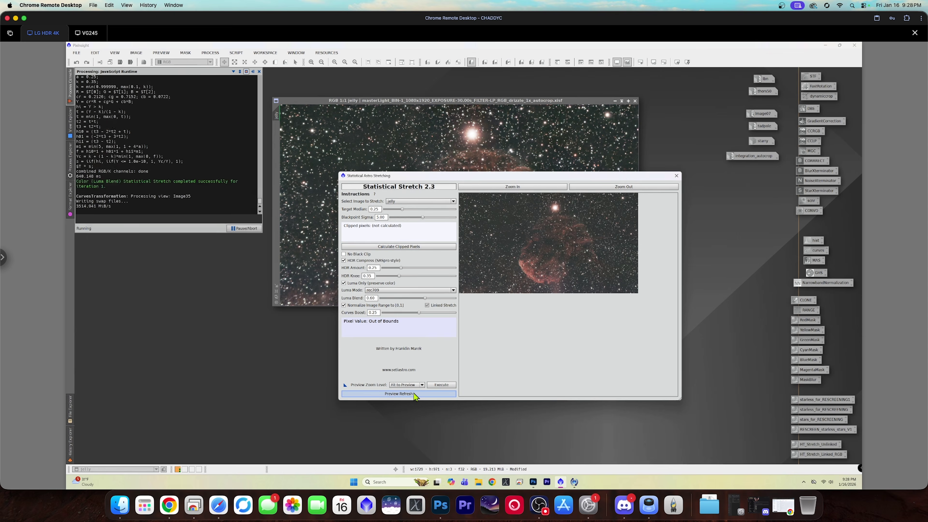
Turn Luma Only back off, refresh the preview, and execute the stretch on the jelly image.
scroll(571, 329, "up", 3)
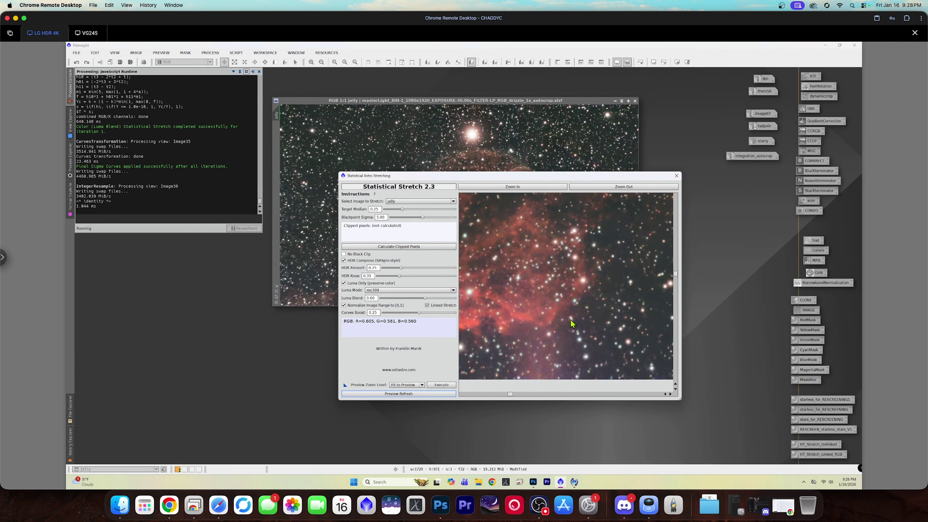
scroll(573, 323, "down", 3)
scroll(571, 324, "down", 3)
scroll(572, 325, "up", 2)
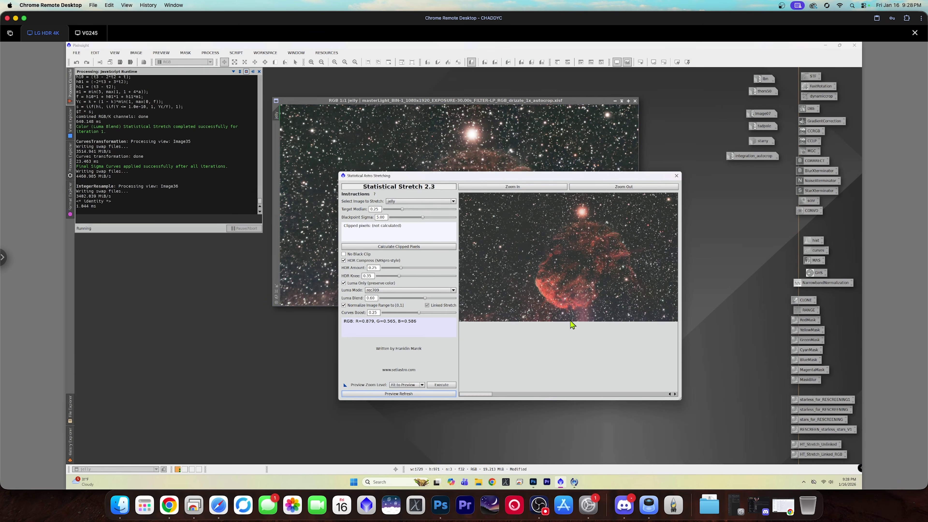
left_click(344, 284)
left_click(410, 395)
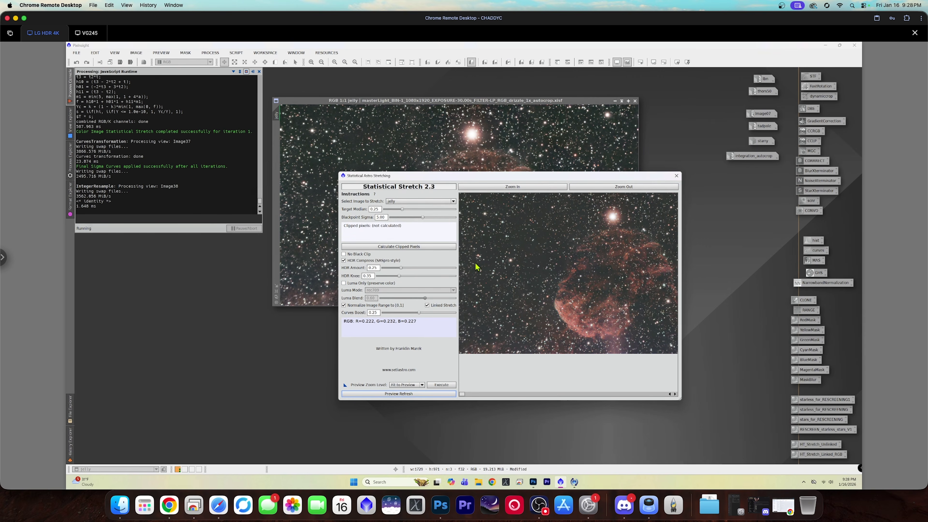
left_click(438, 384)
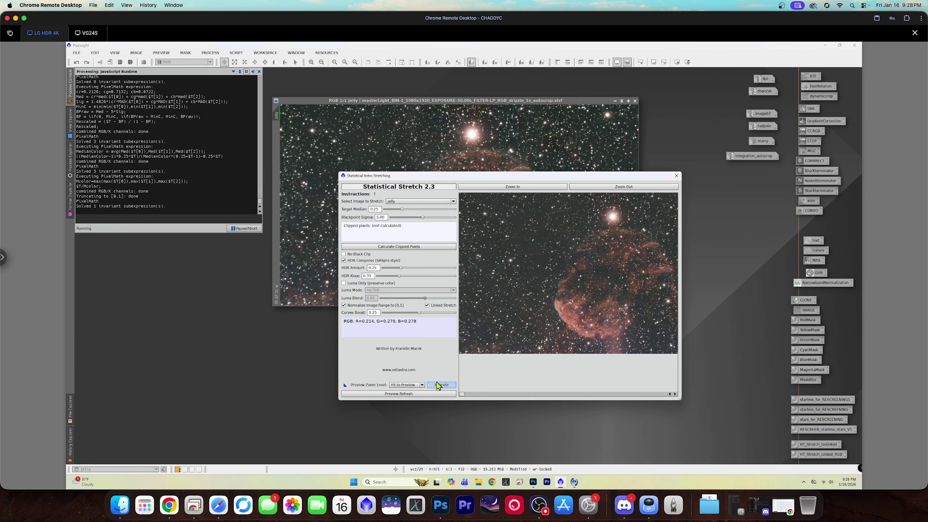
left_click(677, 176)
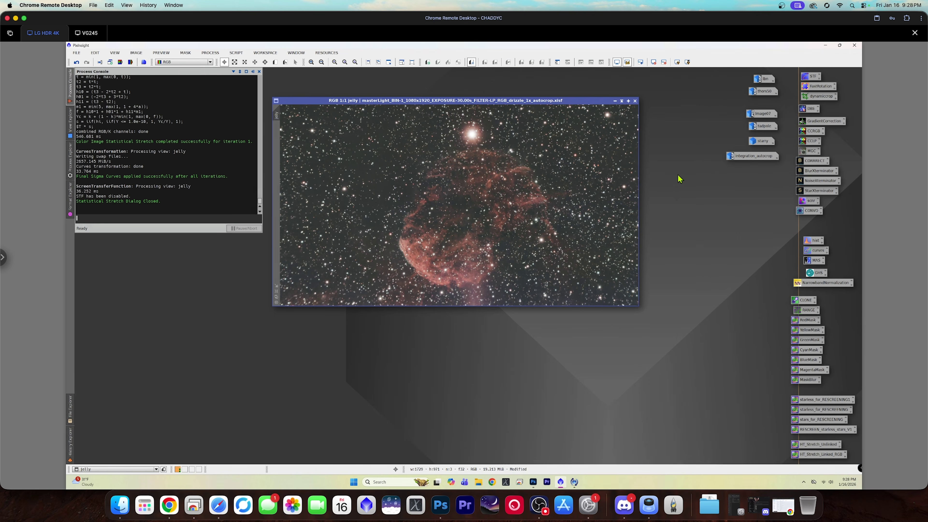
left_click(615, 101)
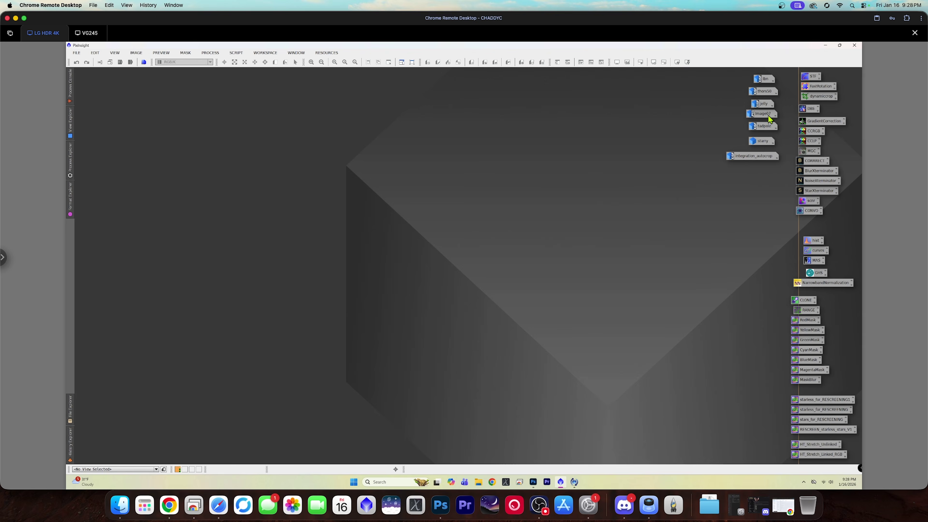
double_click(768, 116)
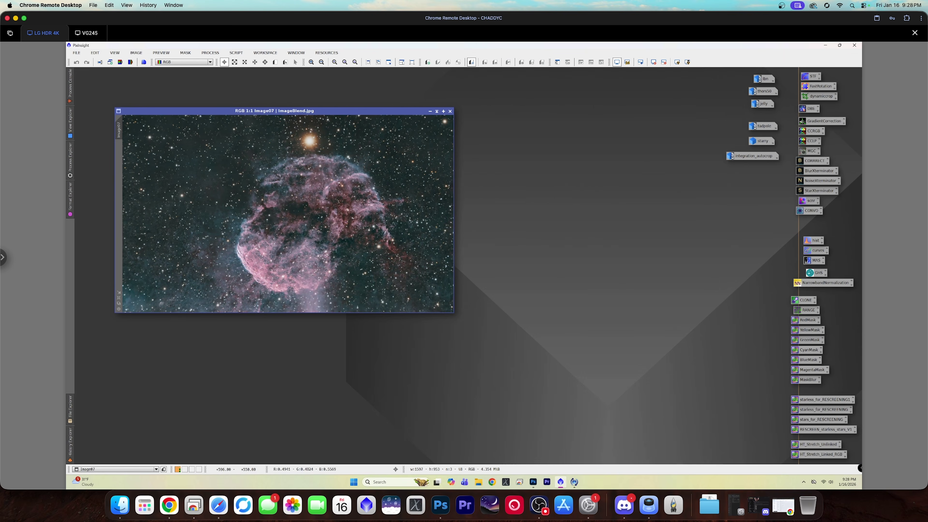
left_click_drag(267, 111, 370, 105)
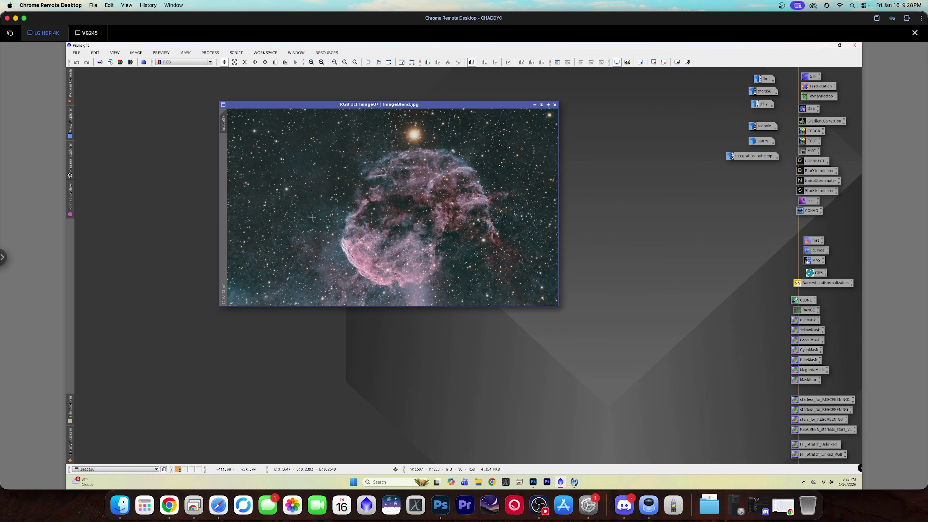
scroll(310, 219, "up", 1)
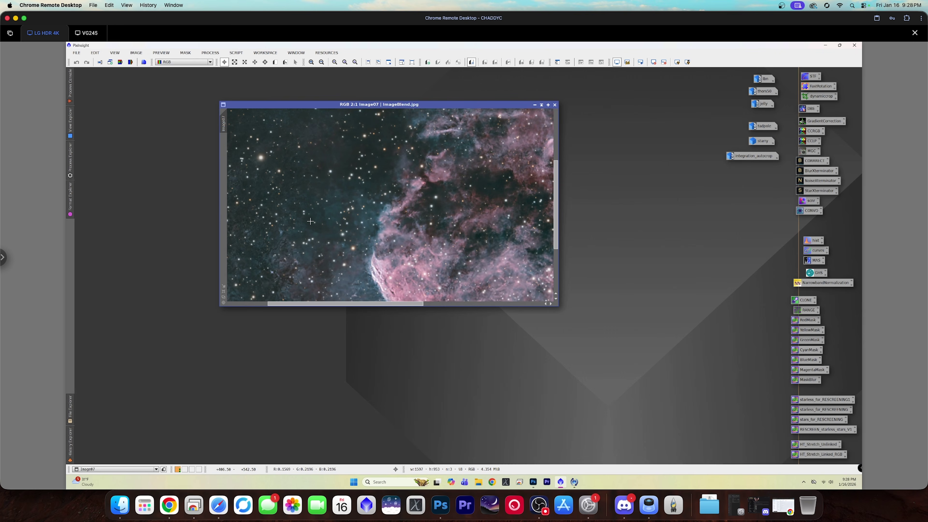
scroll(310, 221, "down", 1)
left_click(535, 104)
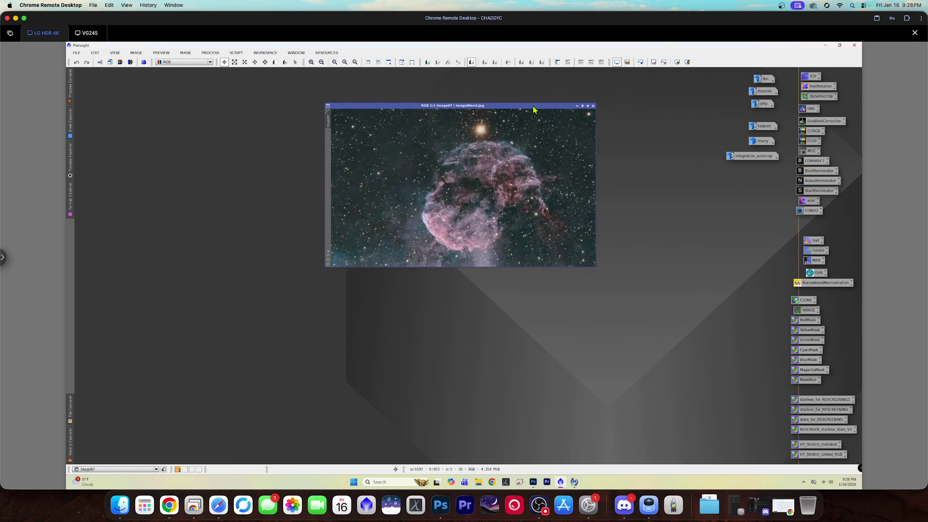
Restore the minimized tadpole image and reposition its window.
double_click(756, 127)
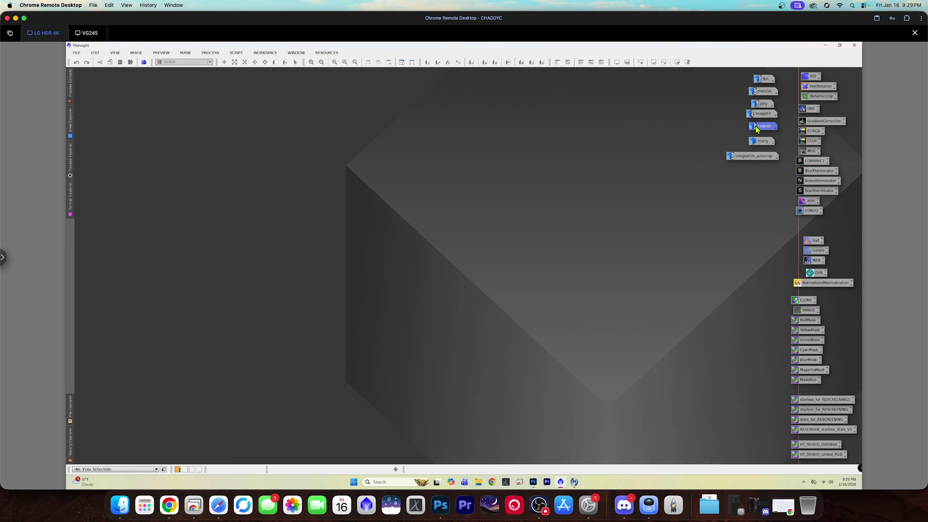
left_click_drag(380, 125, 353, 111)
scroll(356, 157, "up", 1)
scroll(359, 201, "up", 1)
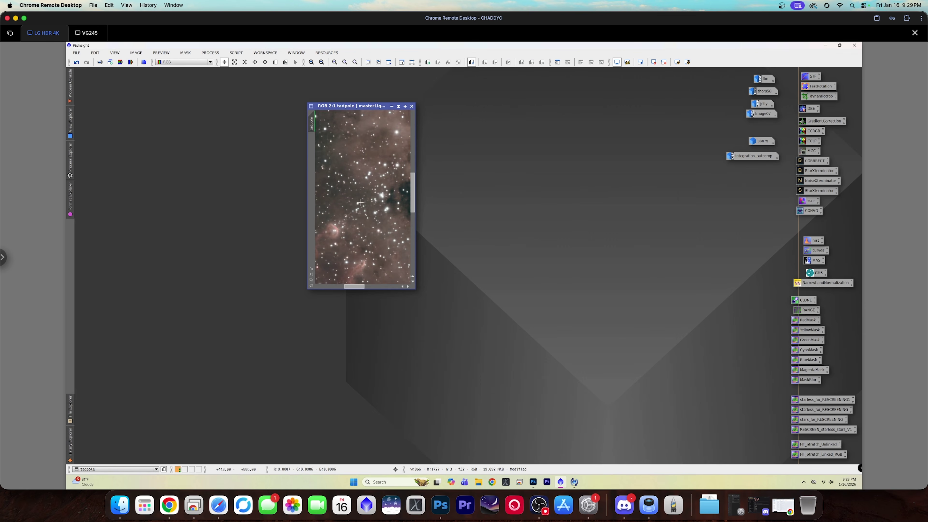
scroll(360, 202, "down", 1)
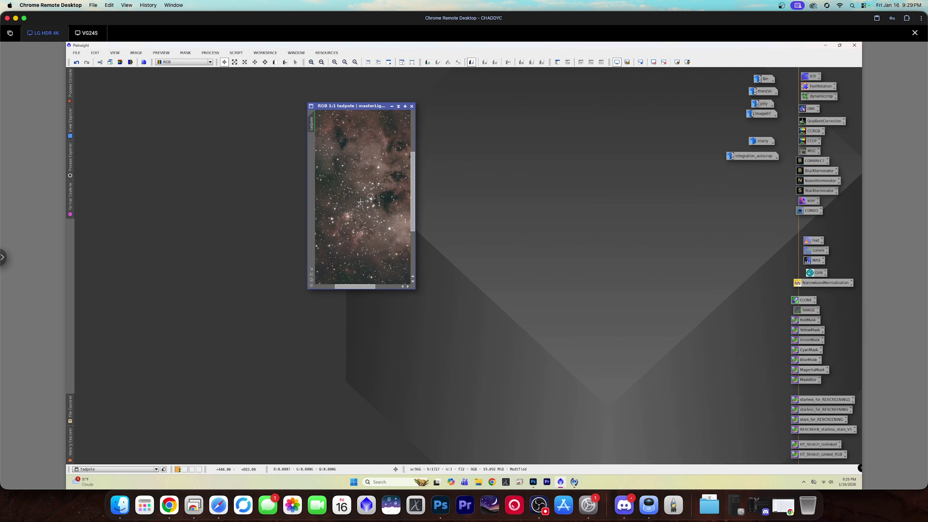
scroll(360, 201, "down", 1)
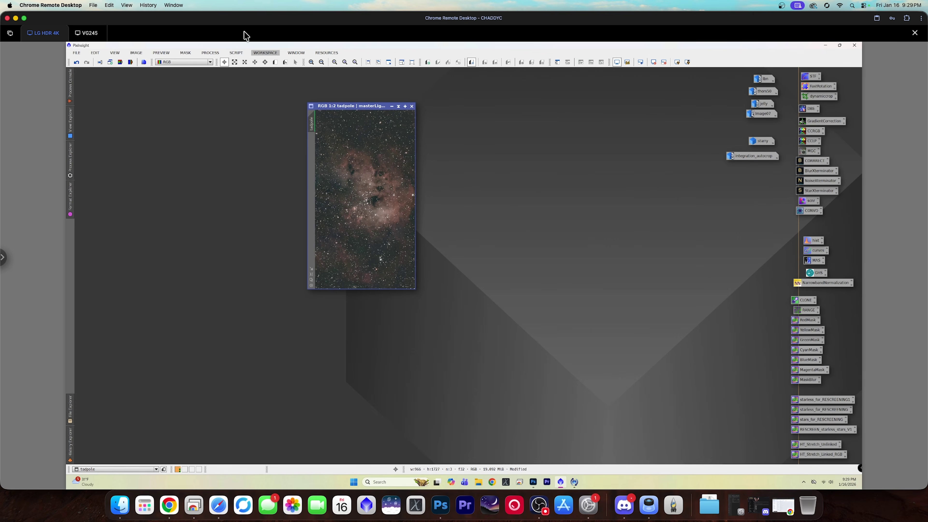
Launch SetiAstro Statistical Stretch on the tadpole and preview it in an enlarged dialog.
left_click(236, 53)
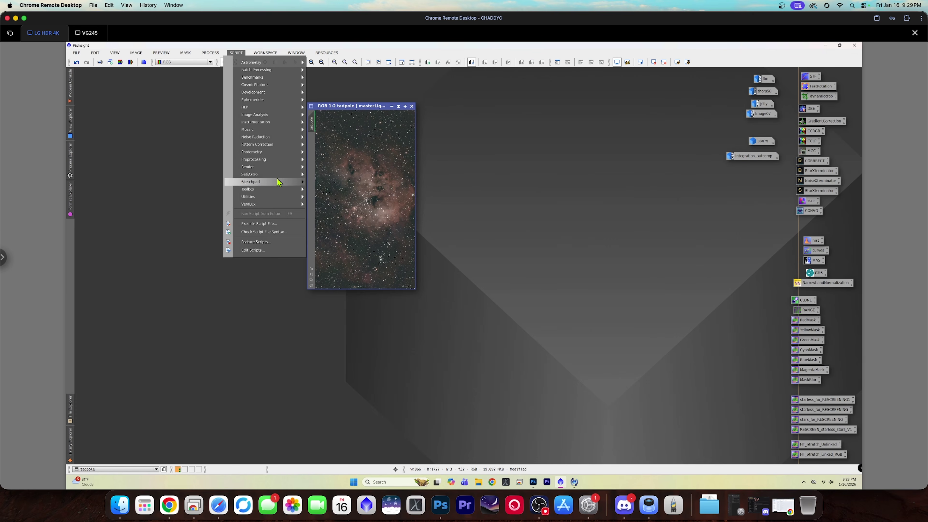
mouse_move(266, 174)
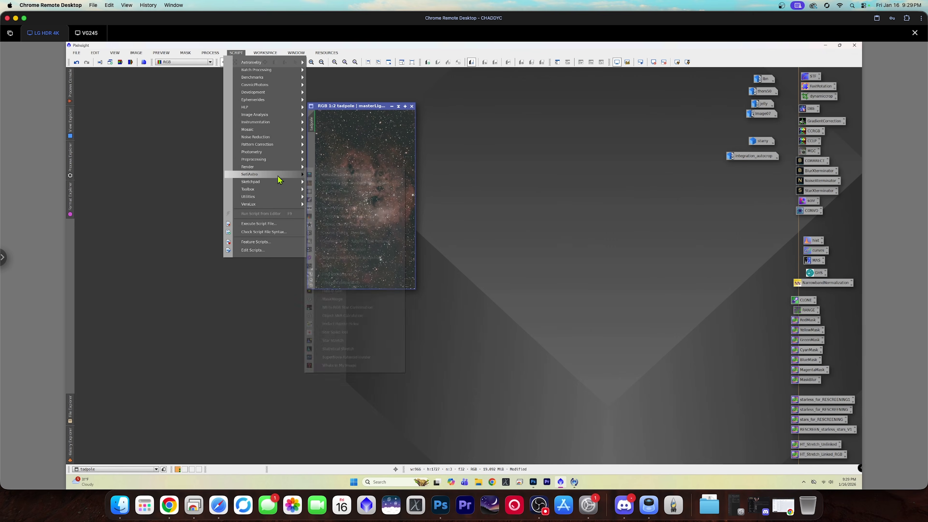
left_click(366, 349)
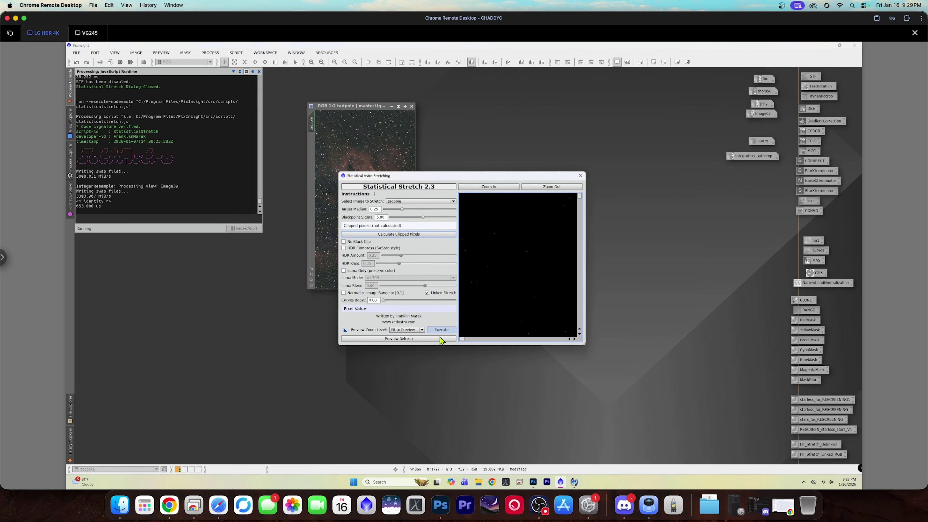
left_click(425, 339)
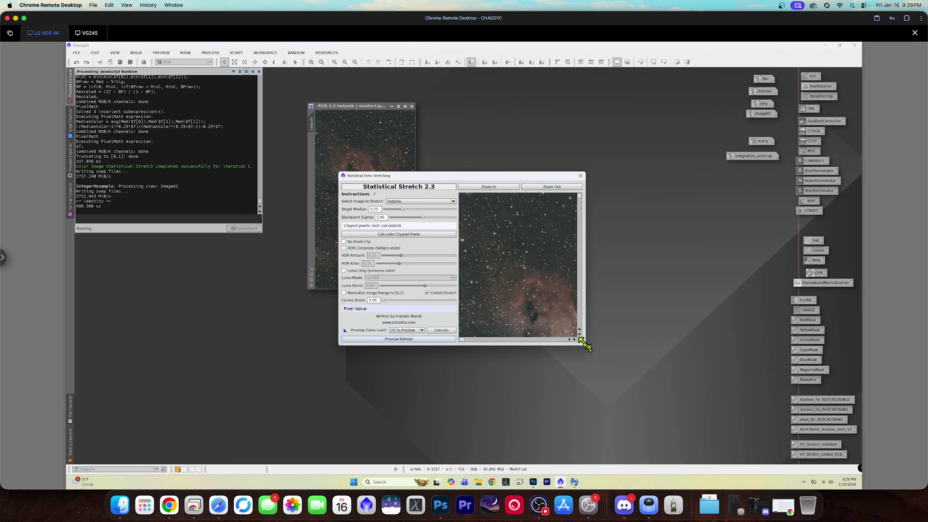
left_click_drag(585, 344, 660, 435)
scroll(558, 266, "down", 3)
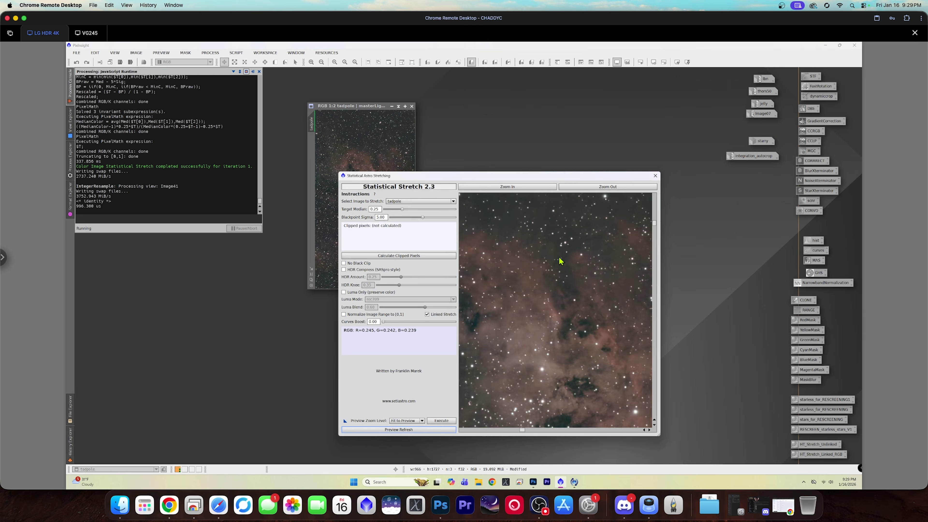
scroll(560, 263, "down", 2)
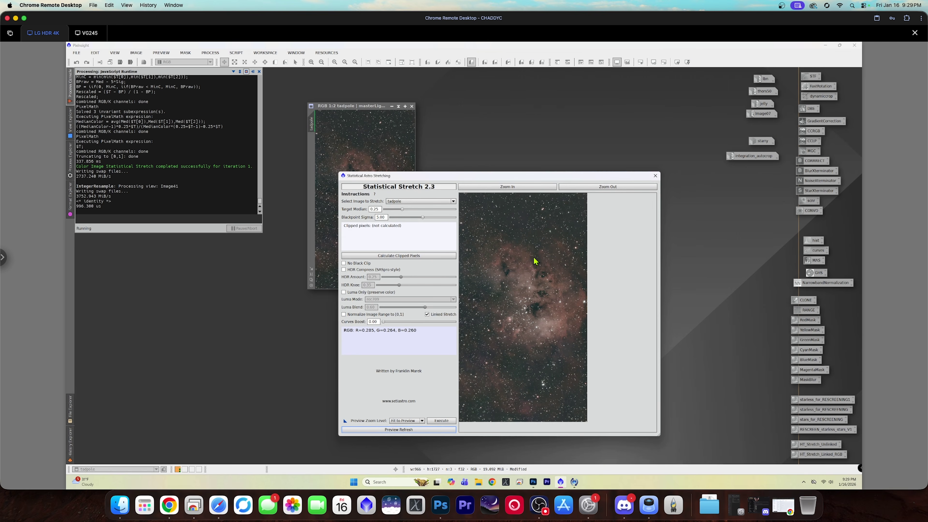
Enable HDR Compress with a 0.25 curves boost and refresh the preview.
left_click(344, 271)
left_click_drag(379, 322, 358, 318)
key("Return")
left_click(410, 431)
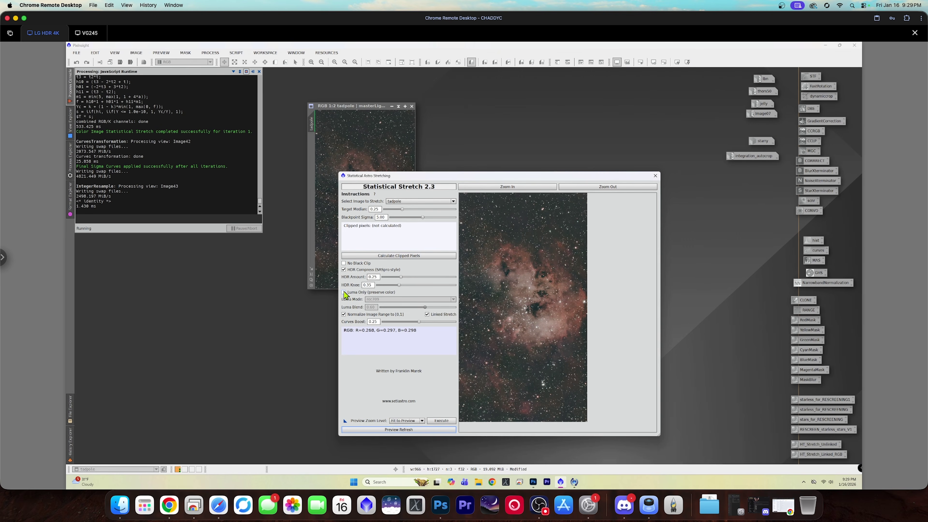
Turn on Luma Only, refresh, execute the stretch on the tadpole, and close the dialog.
left_click(344, 293)
left_click(413, 430)
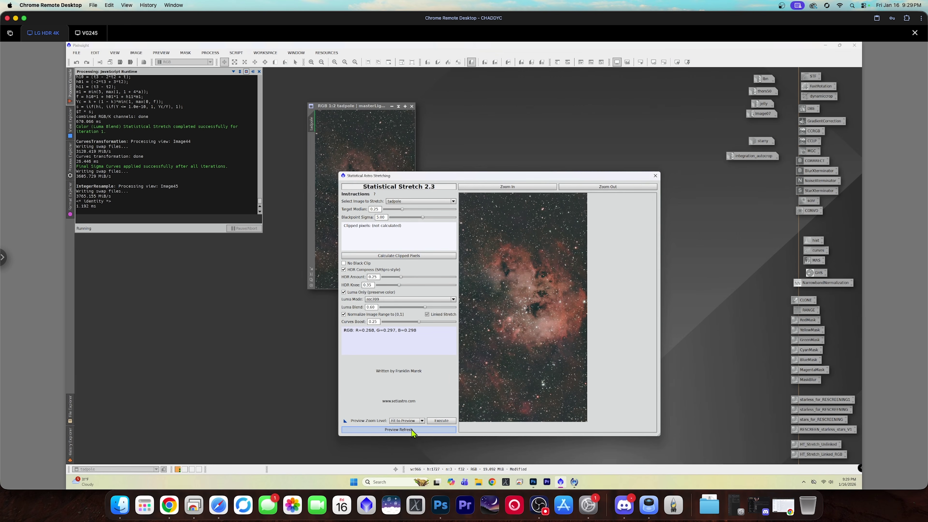
left_click(438, 420)
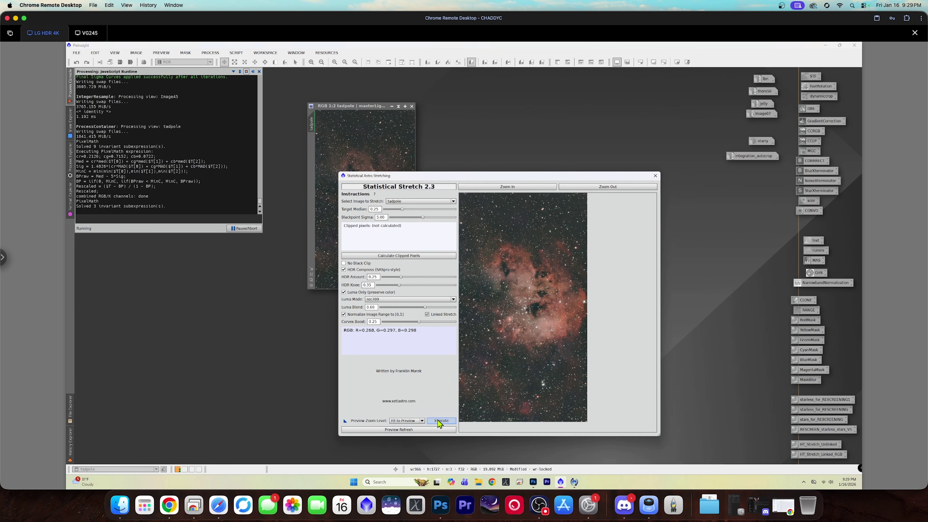
left_click(656, 176)
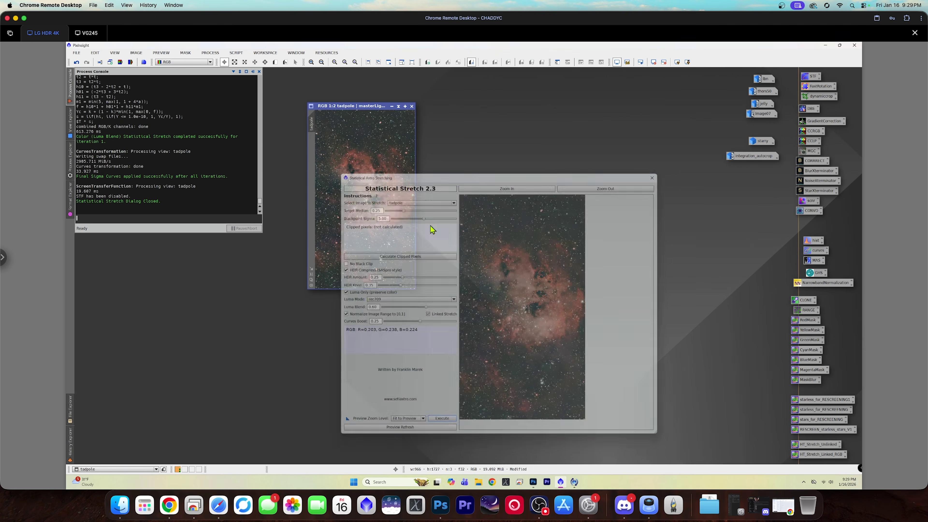
Show the tadpole at 1:1, reposition its window, and bring up NarrowbandNormalization with real-time preview.
left_click(312, 275)
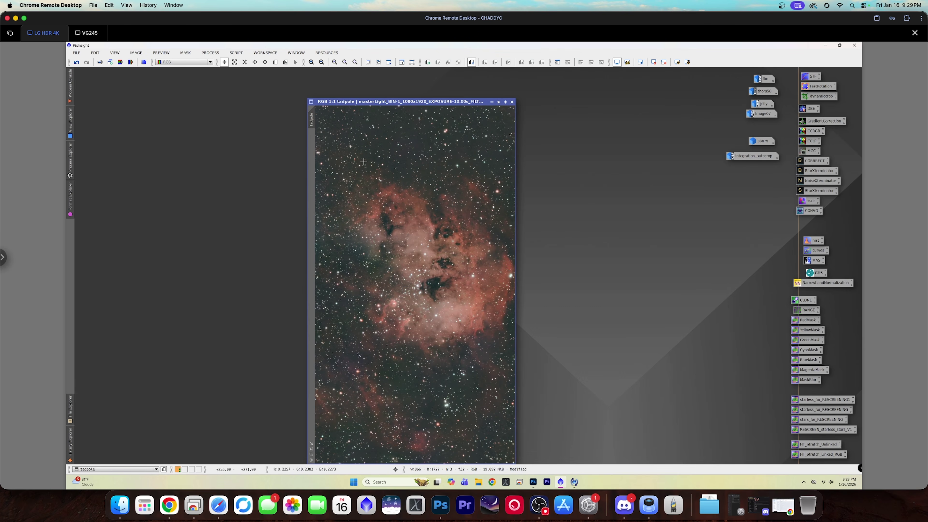
left_click_drag(400, 105, 416, 79)
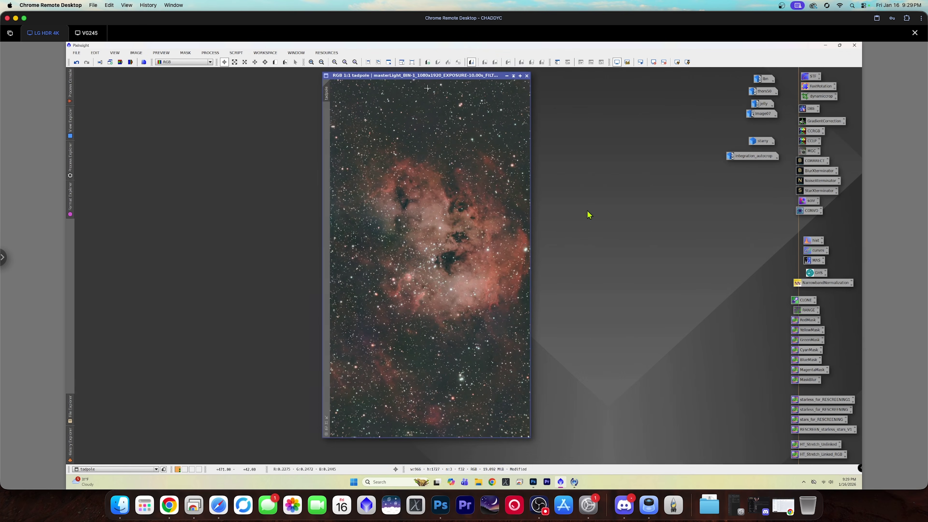
left_click(816, 285)
double_click(817, 288)
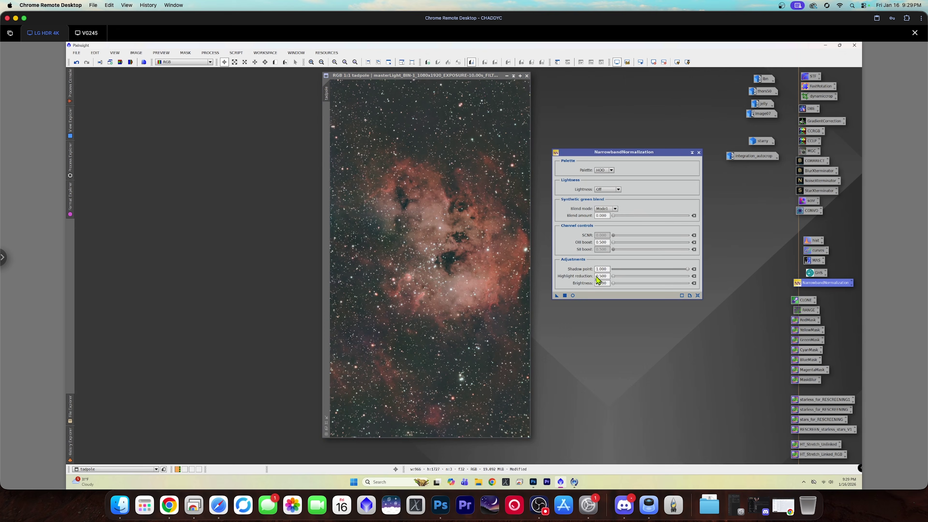
left_click(572, 295)
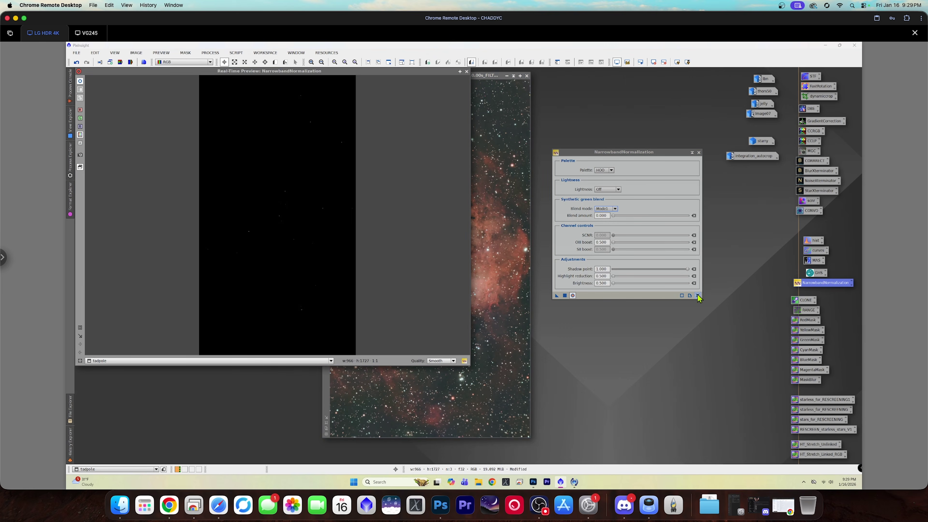
Reset NarrowbandNormalization, try the Mode2 blend, then close it and the preview without applying.
left_click(697, 296)
left_click(615, 209)
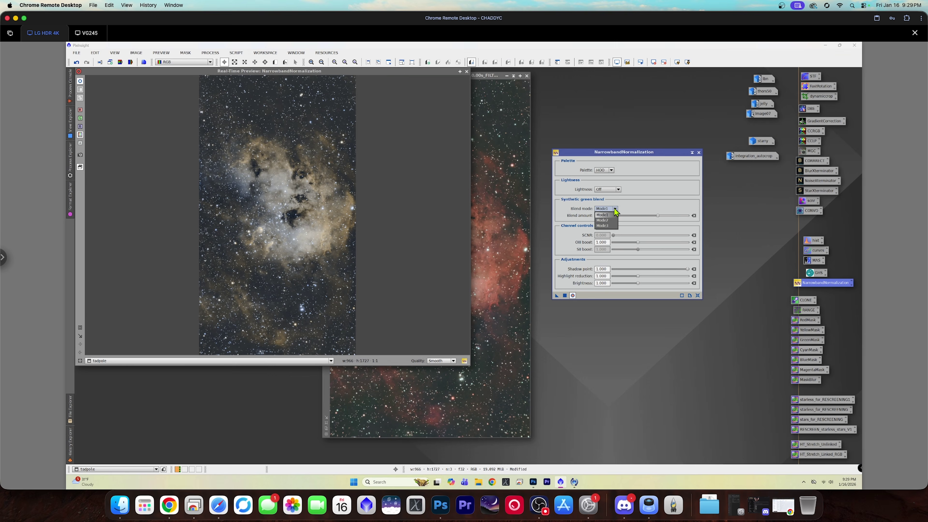
left_click(611, 221)
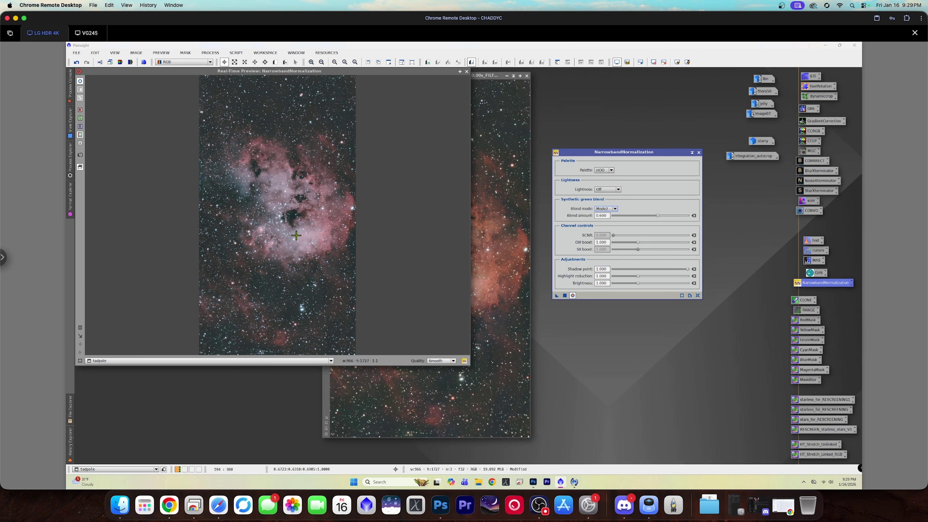
left_click(467, 72)
left_click(699, 152)
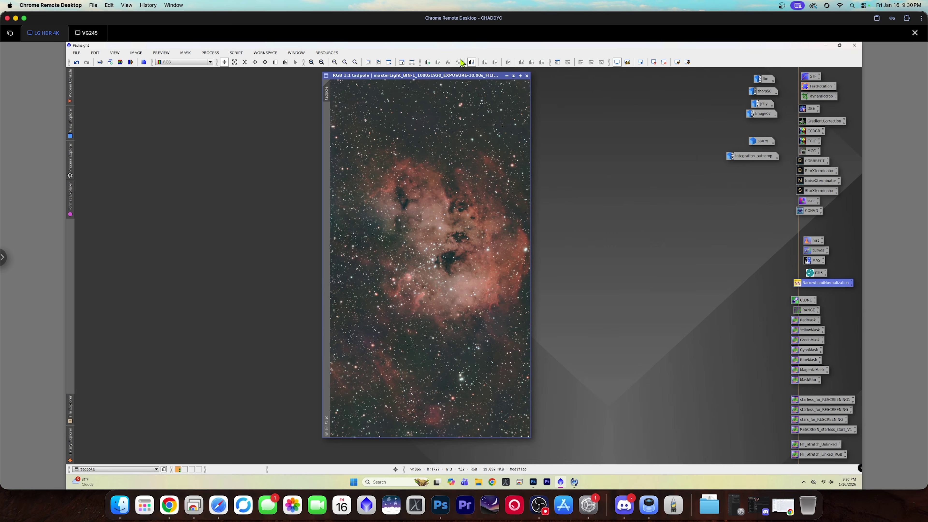
Iconize the tadpole image and restore the starry image to the workspace centre.
left_click(507, 76)
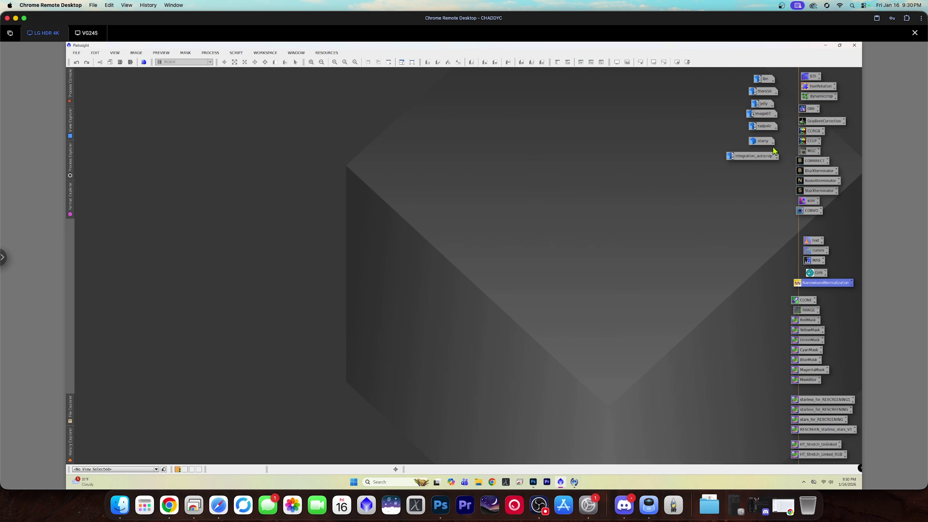
double_click(760, 144)
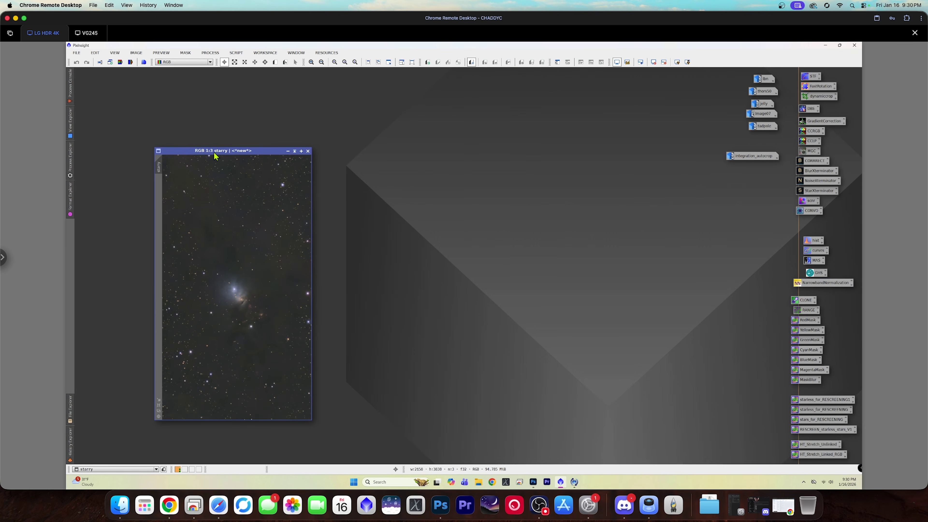
left_click_drag(215, 157, 385, 116)
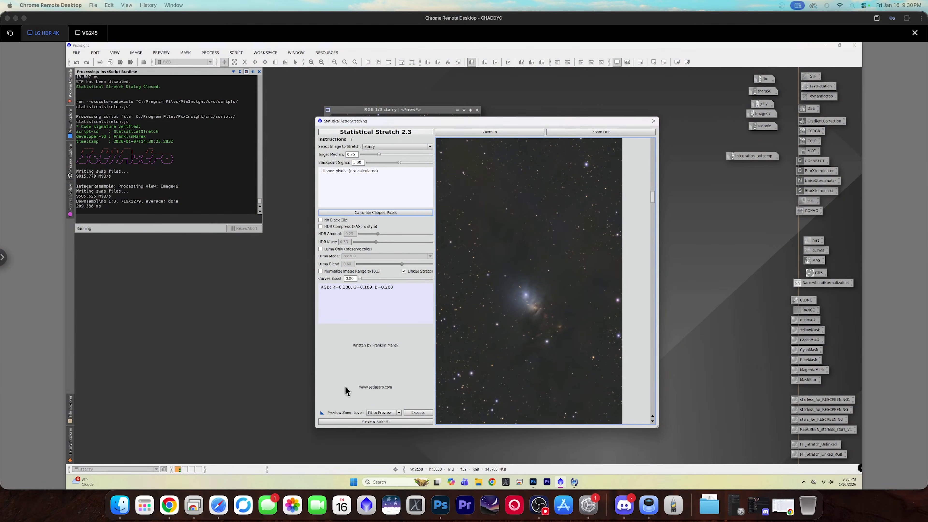
Preview the starry stretch at target median 0.20, then set the target median back to 0.25.
left_click(380, 422)
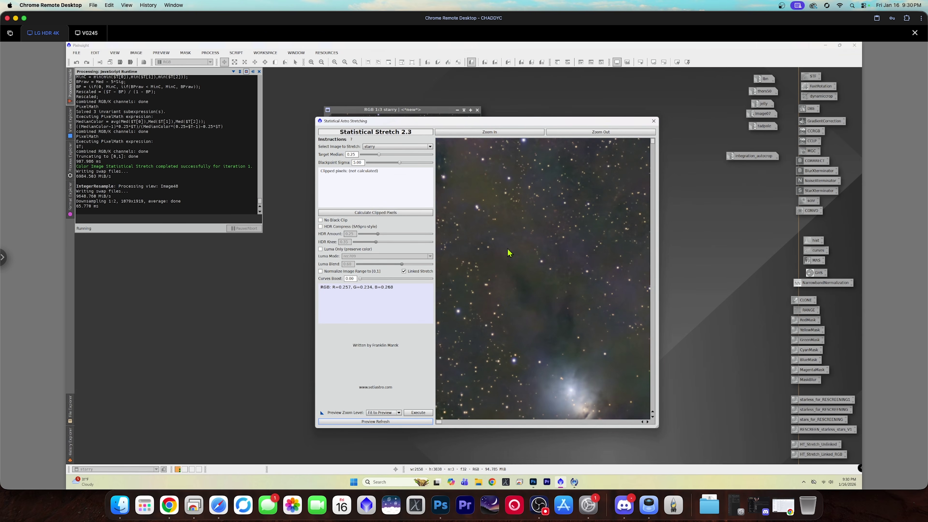
scroll(515, 272, "down", 2)
scroll(514, 274, "down", 2)
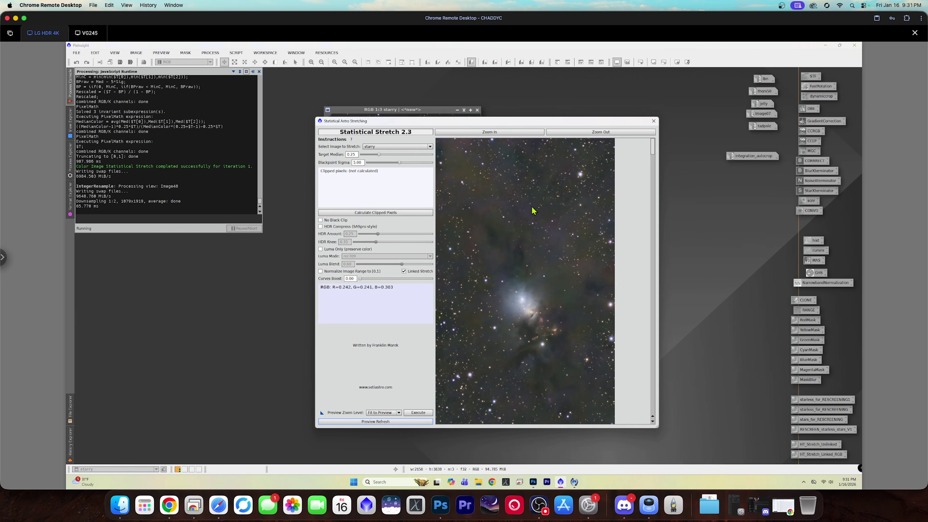
left_click(353, 154)
left_click(373, 423)
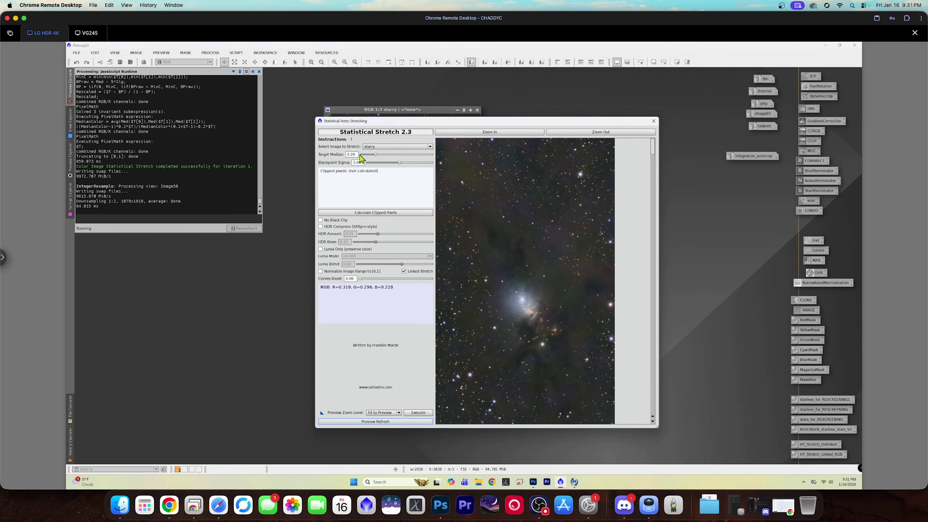
left_click_drag(356, 154, 347, 155)
type("0.25")
key("Tab")
Stretch starry with HDR compression, normalized range, 0.20 curves boost and luma-only blending.
left_click(320, 227)
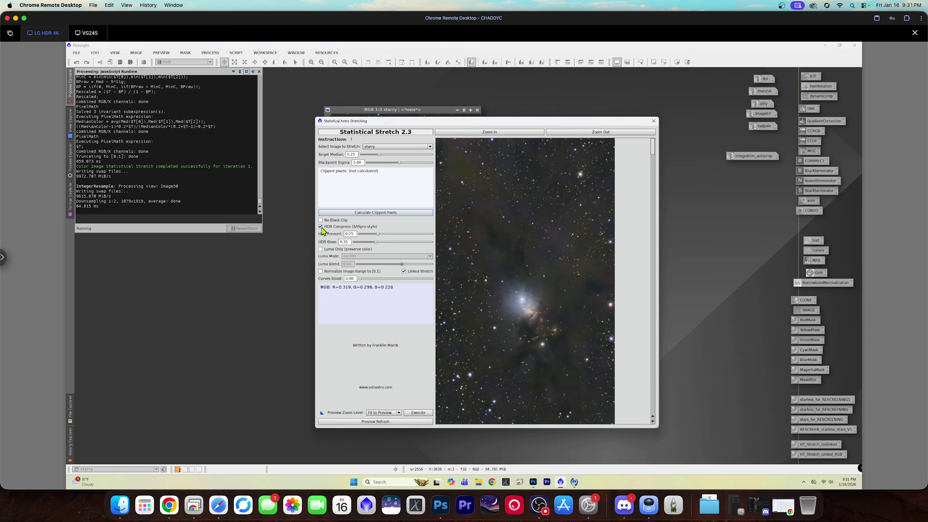
left_click(320, 271)
double_click(350, 278)
key("Return")
left_click(376, 422)
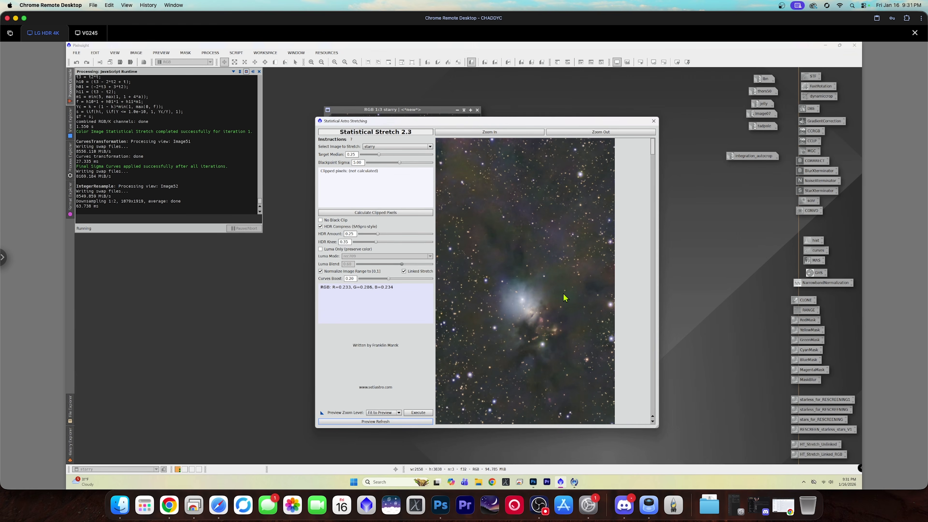
left_click(320, 249)
left_click(383, 423)
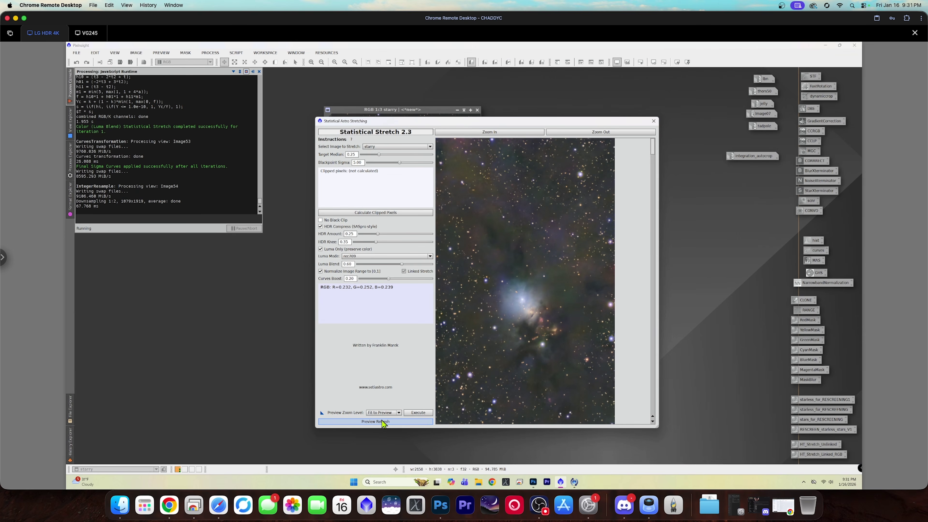
left_click(419, 412)
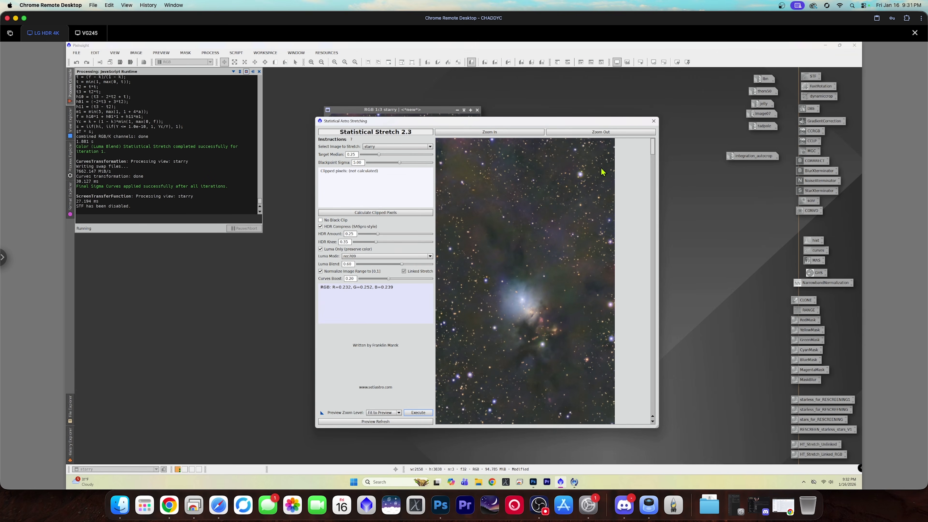
Close Statistical Stretch, enlarge the starry window to inspect it zoomed, then iconize it.
left_click(653, 121)
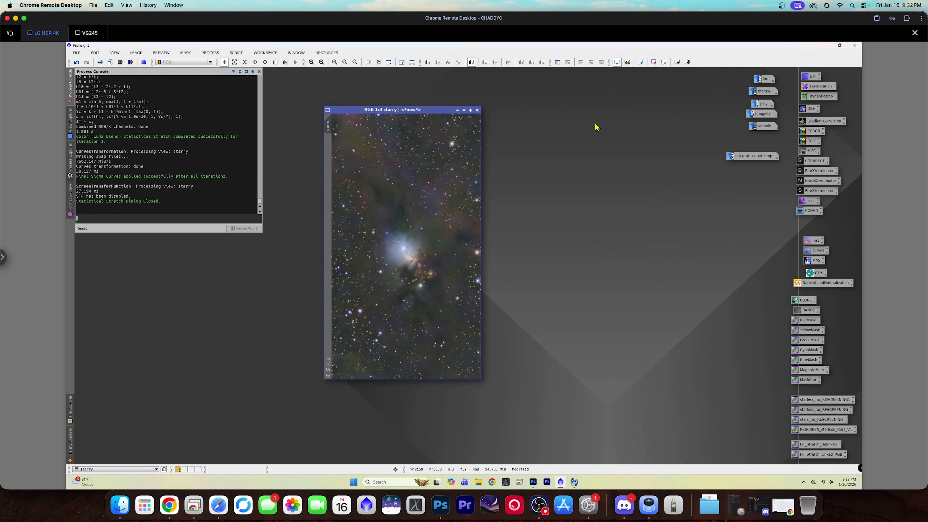
left_click_drag(376, 111, 368, 95)
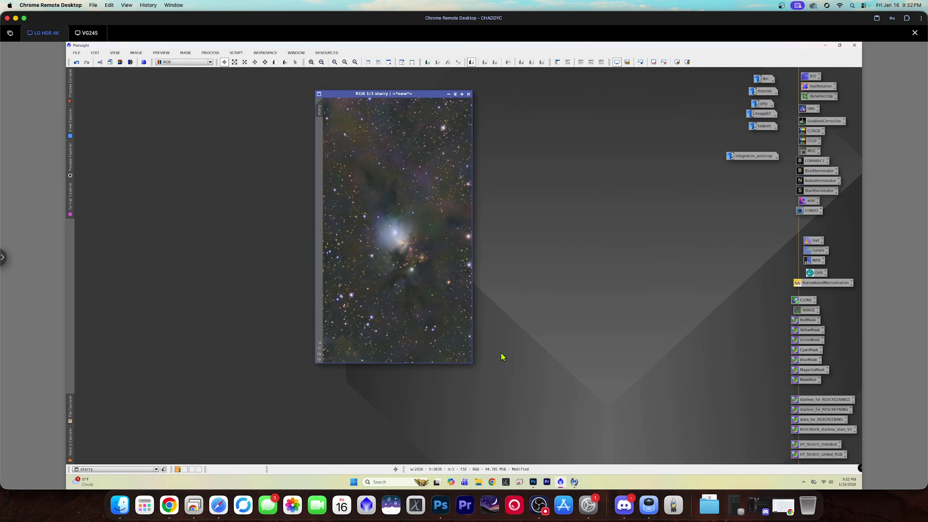
left_click_drag(473, 363, 621, 417)
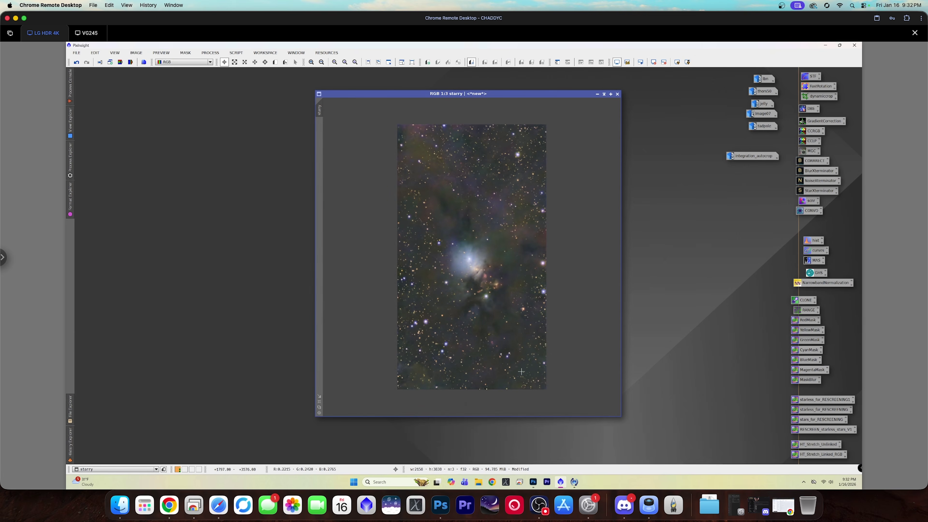
scroll(521, 371, "up", 1)
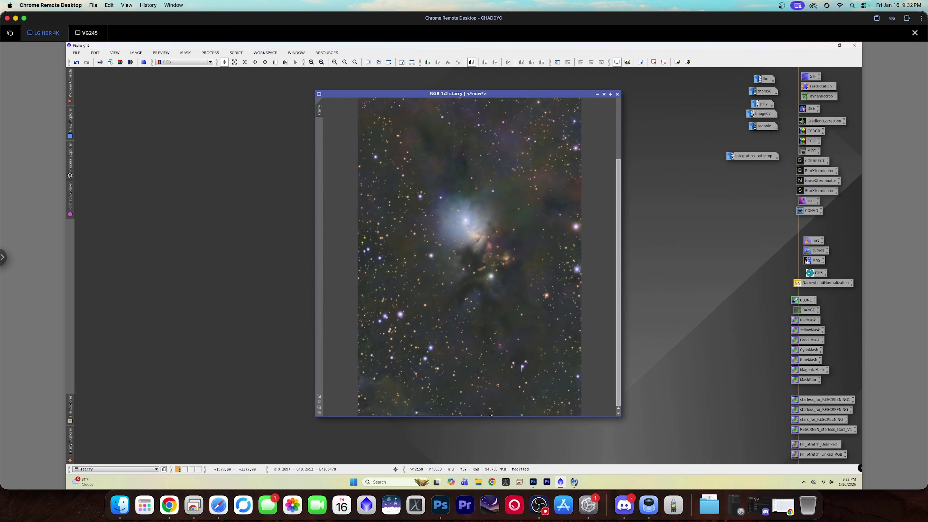
scroll(521, 368, "down", 1)
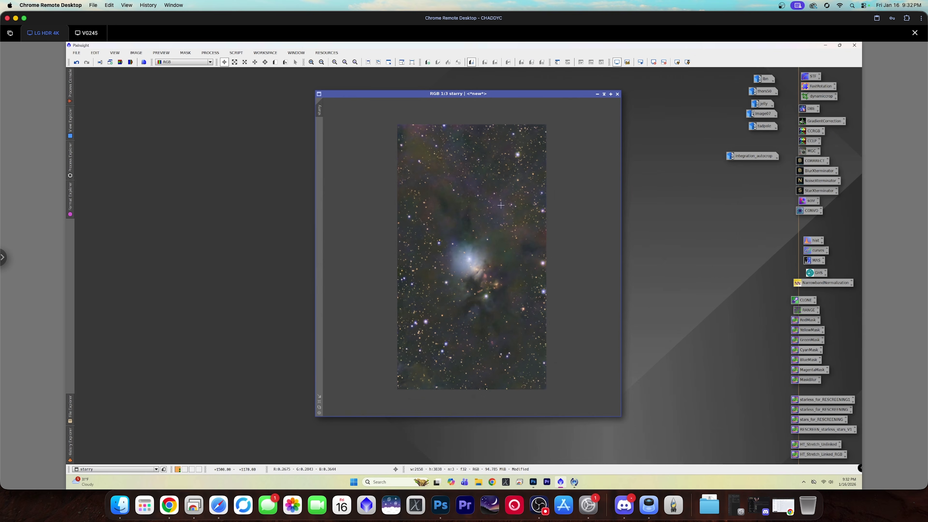
scroll(467, 233, "up", 3)
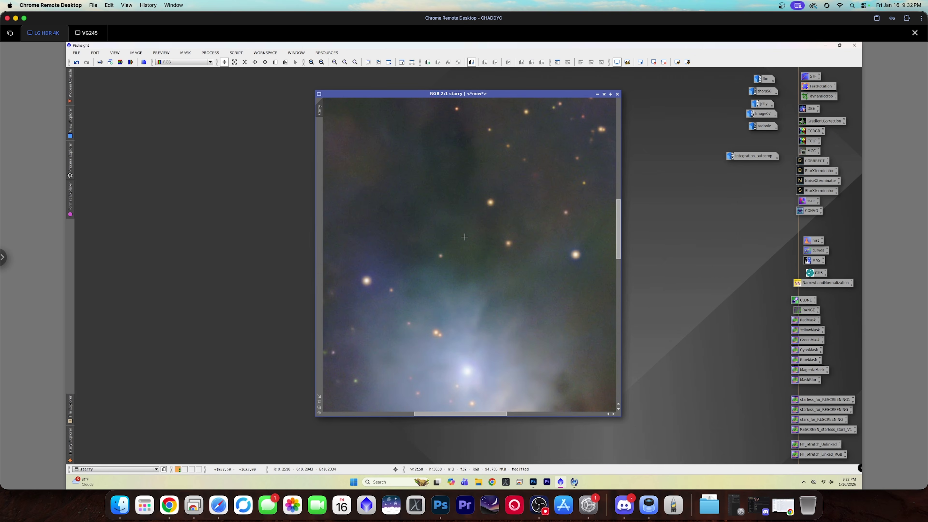
scroll(469, 249, "down", 3)
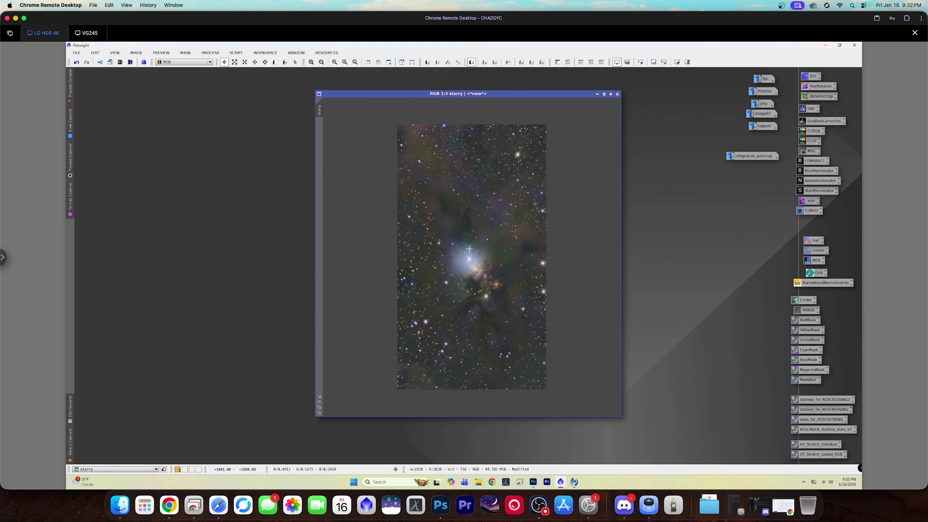
left_click(595, 95)
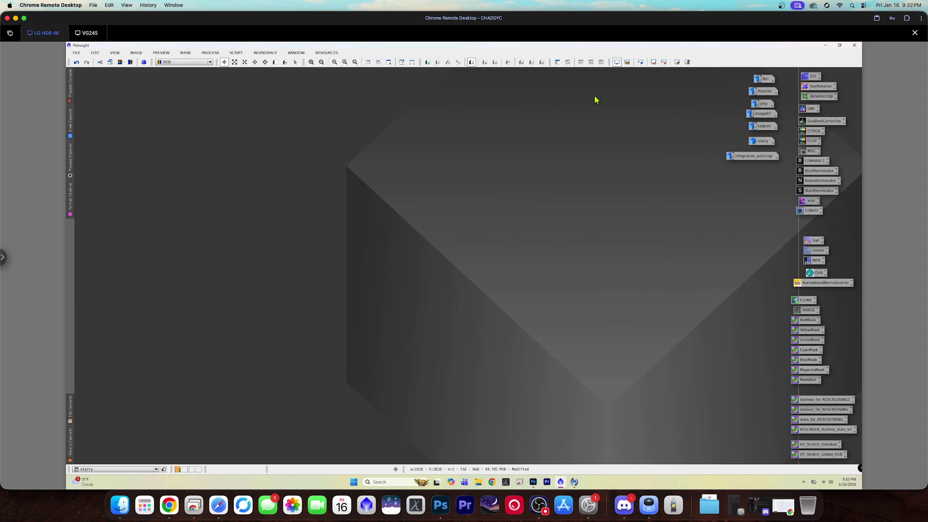
double_click(737, 157)
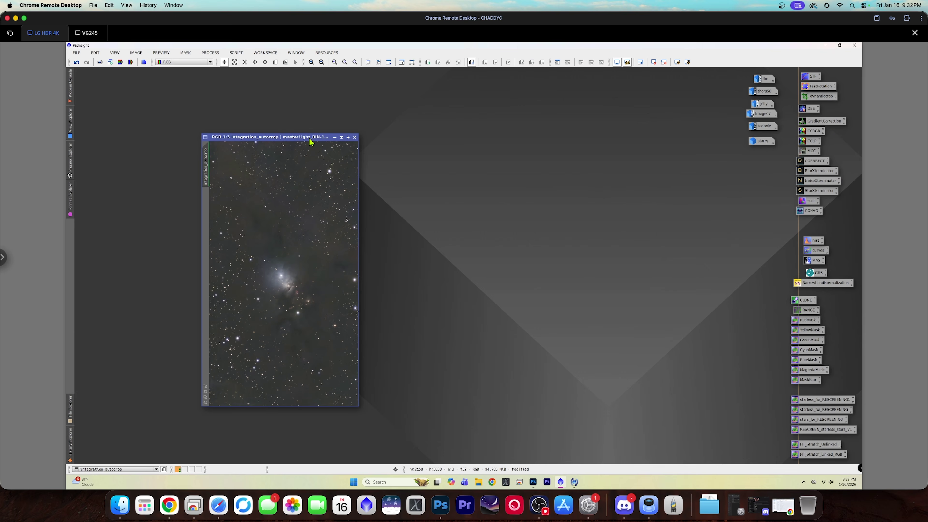
left_click(334, 138)
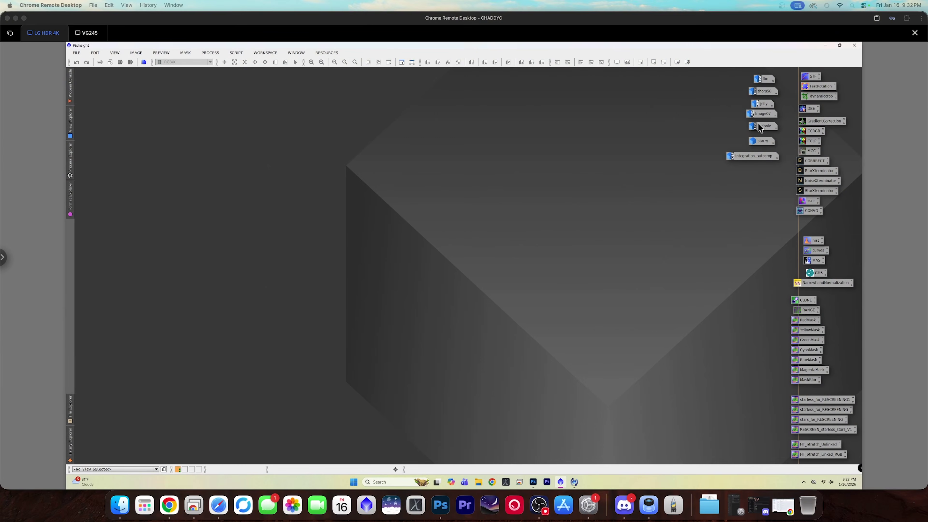
Restore the tadpole image and bring up NarrowbandNormalization with real-time preview in Mode2.
double_click(764, 126)
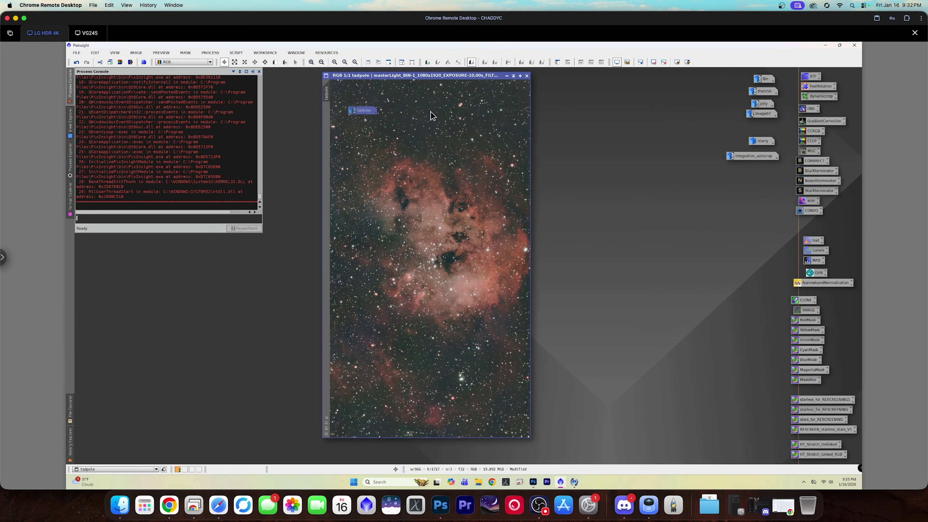
left_click(828, 286)
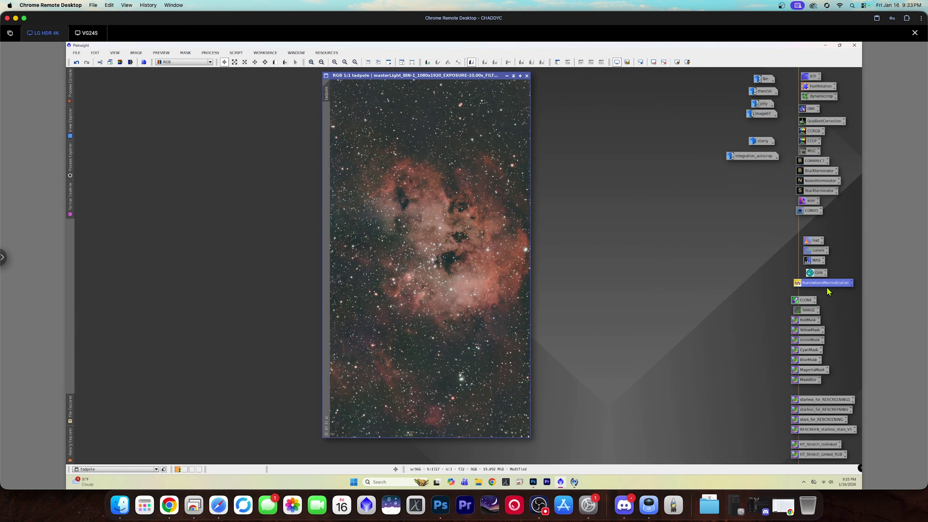
double_click(832, 285)
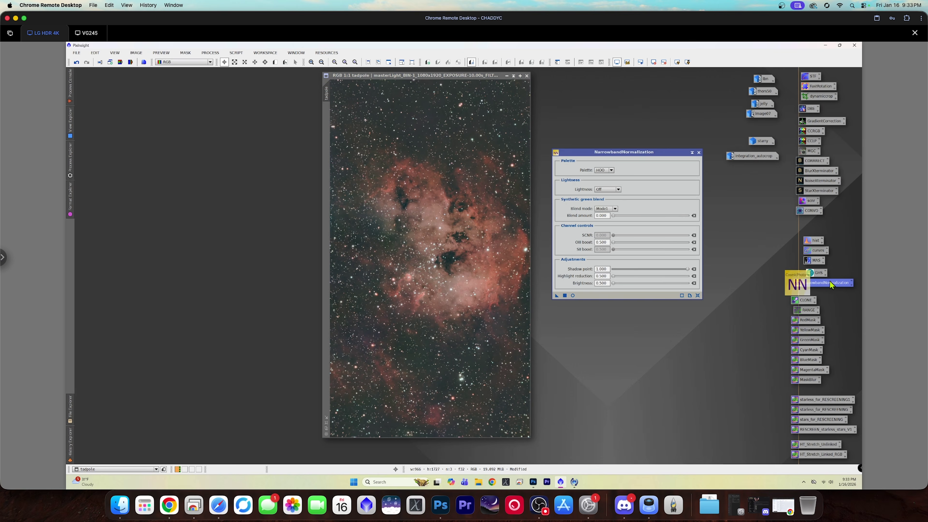
left_click(573, 296)
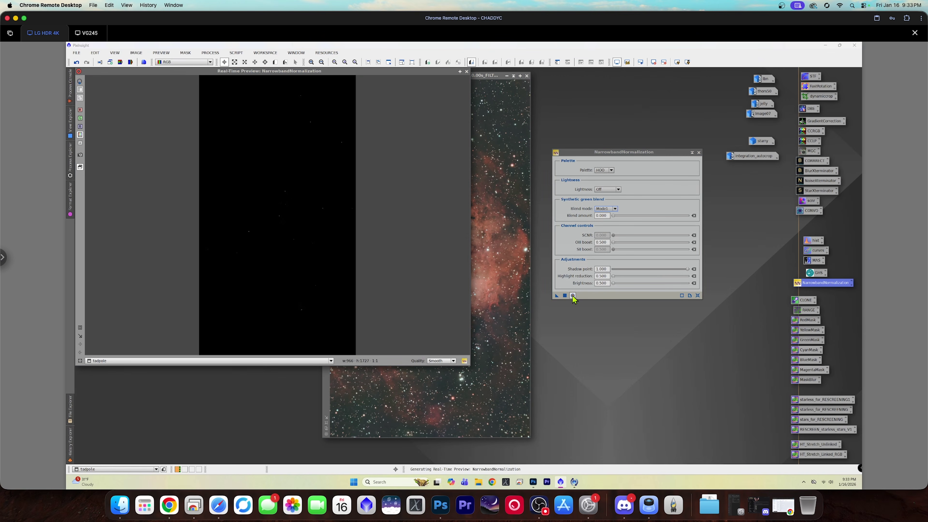
left_click(611, 208)
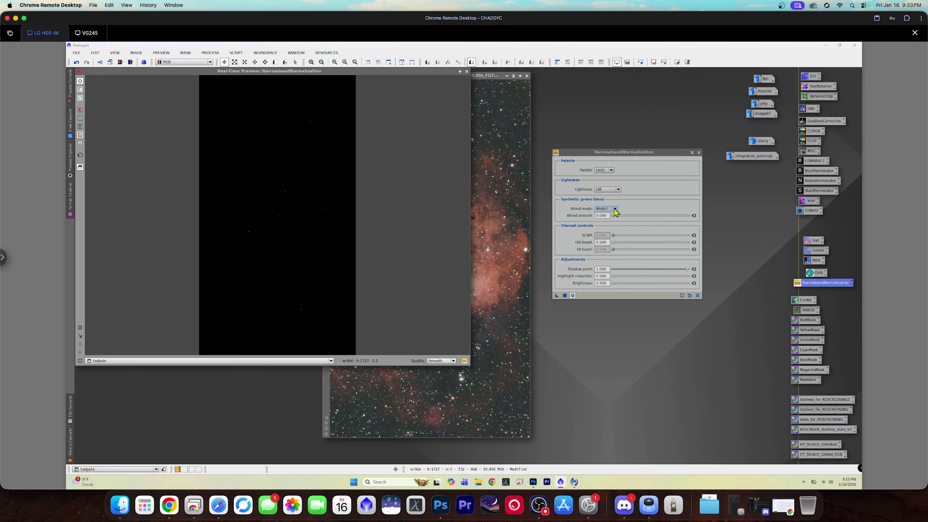
left_click(613, 220)
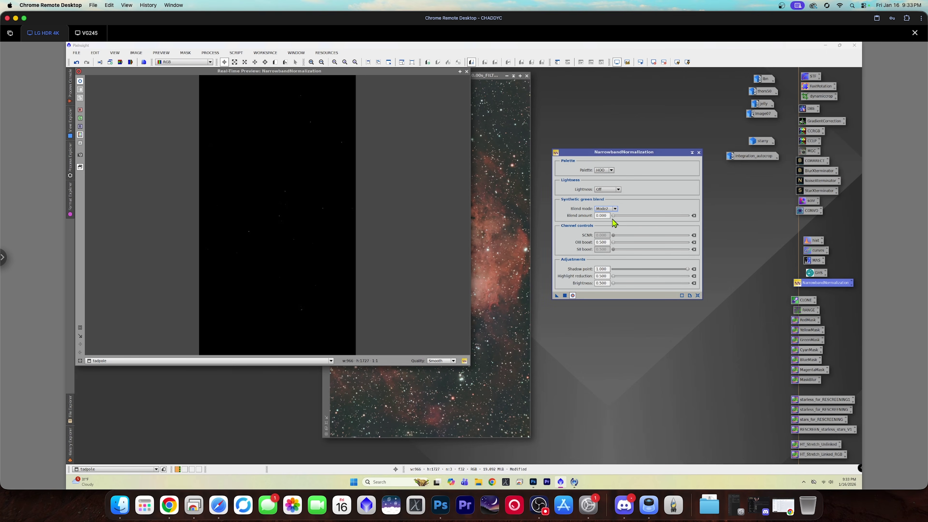
Reset NarrowbandNormalization, apply the Mode2 blend at 0.600 to the tadpole, and close both windows.
left_click(697, 296)
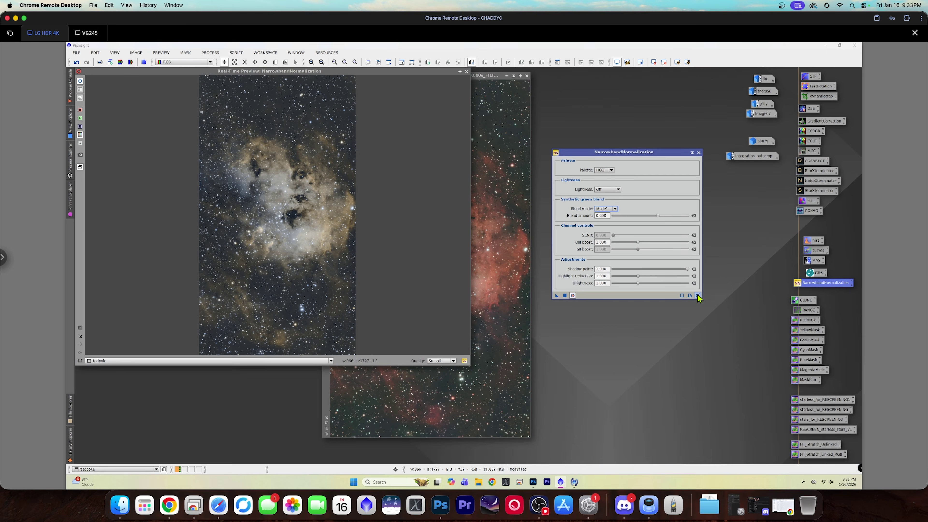
left_click(615, 208)
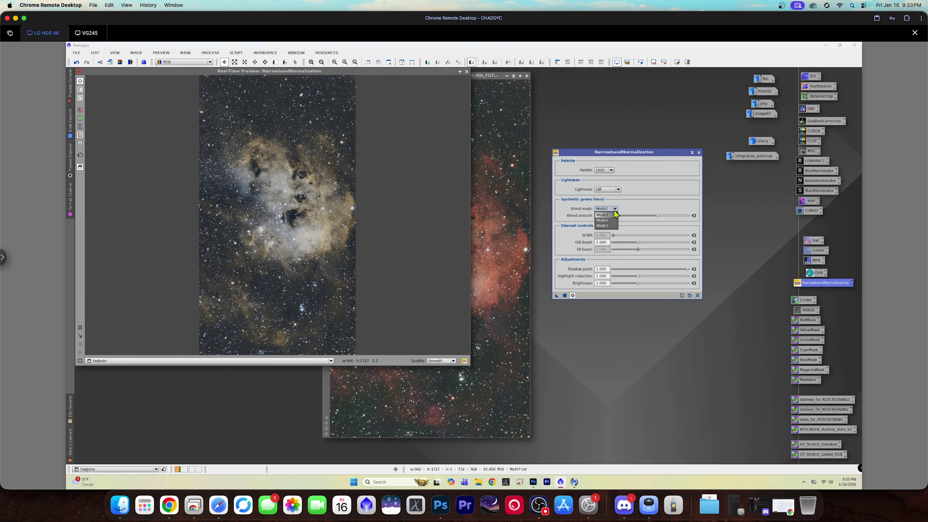
left_click(615, 221)
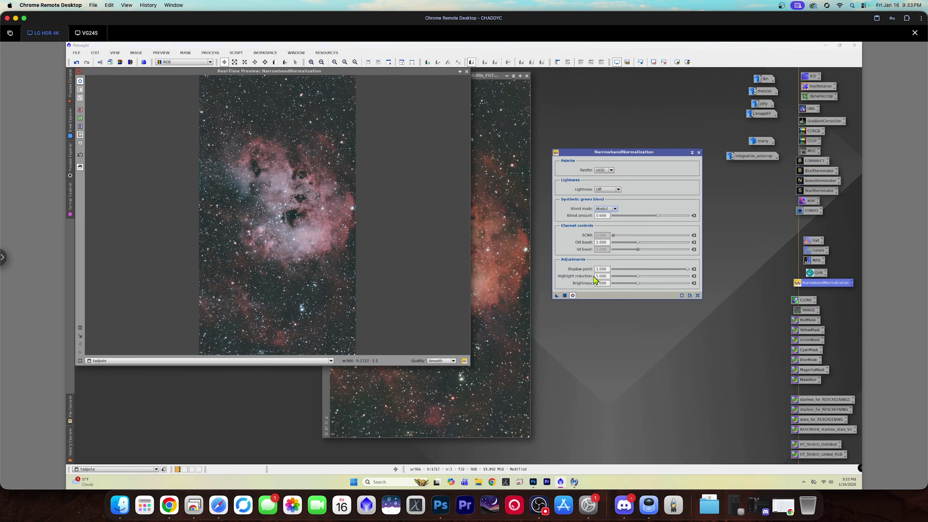
left_click(565, 295)
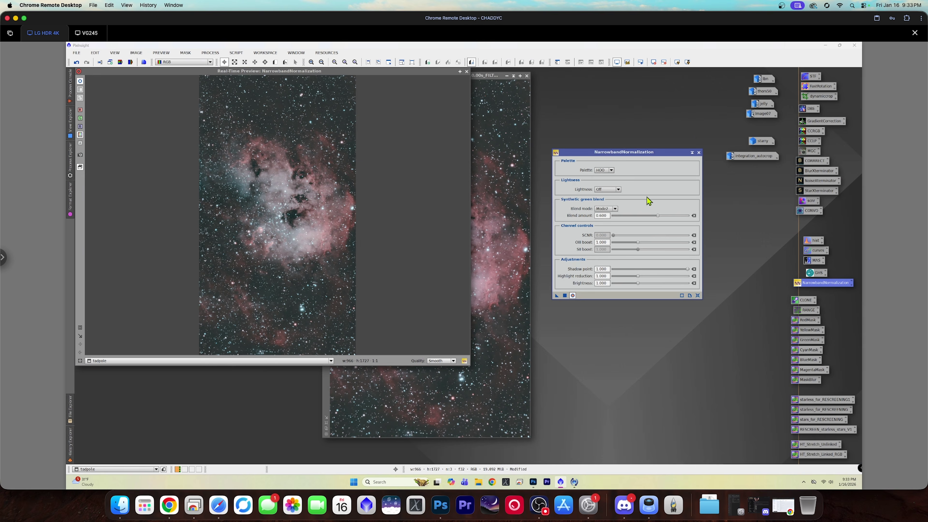
left_click(699, 153)
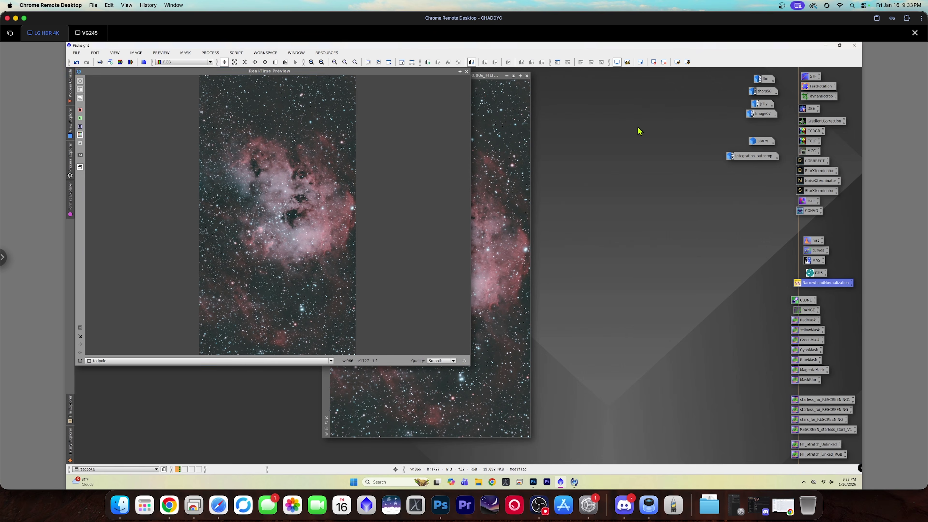
left_click(466, 72)
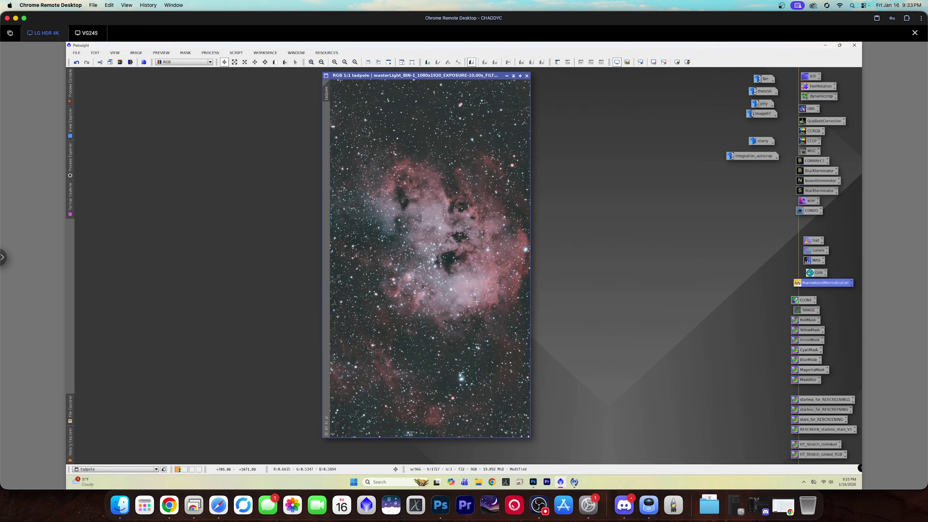
Bring up GeneralizedHyperbolicStretch at default settings with a real-time preview of the tadpole.
double_click(818, 274)
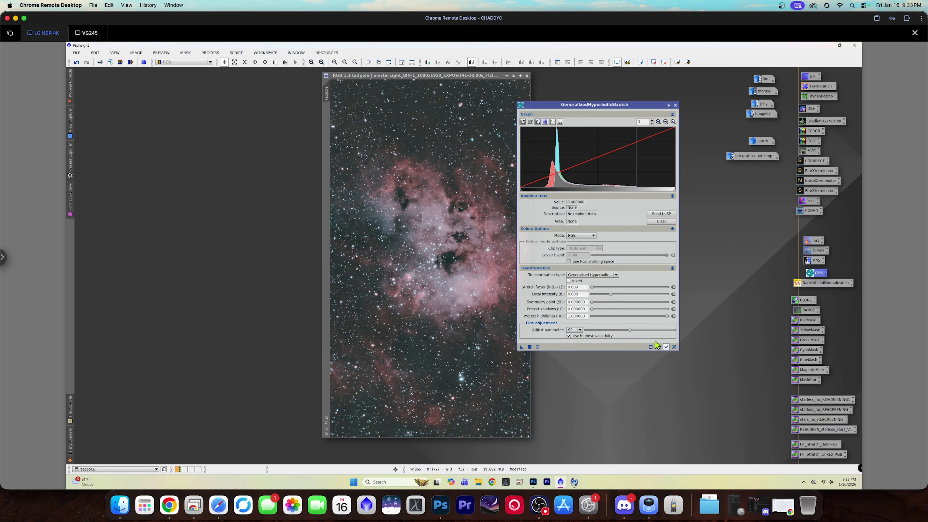
left_click(673, 347)
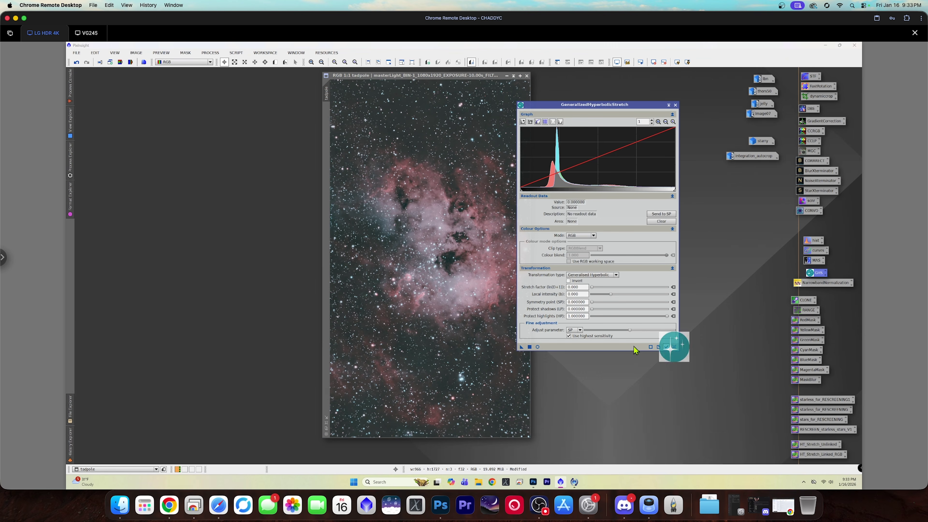
left_click(537, 347)
Apply a saturation-mode hyperbolic stretch with factor about 0.88, then reset the settings.
left_click(616, 276)
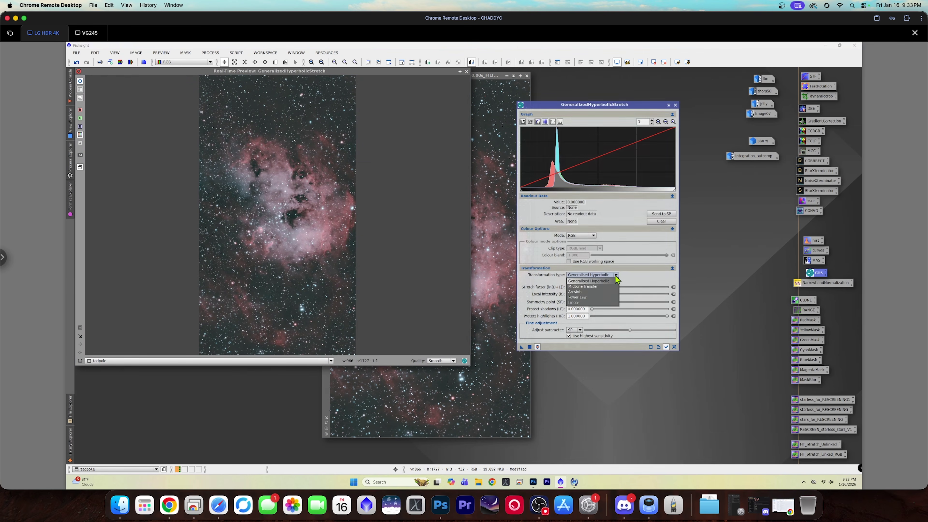
left_click(594, 236)
left_click(594, 236)
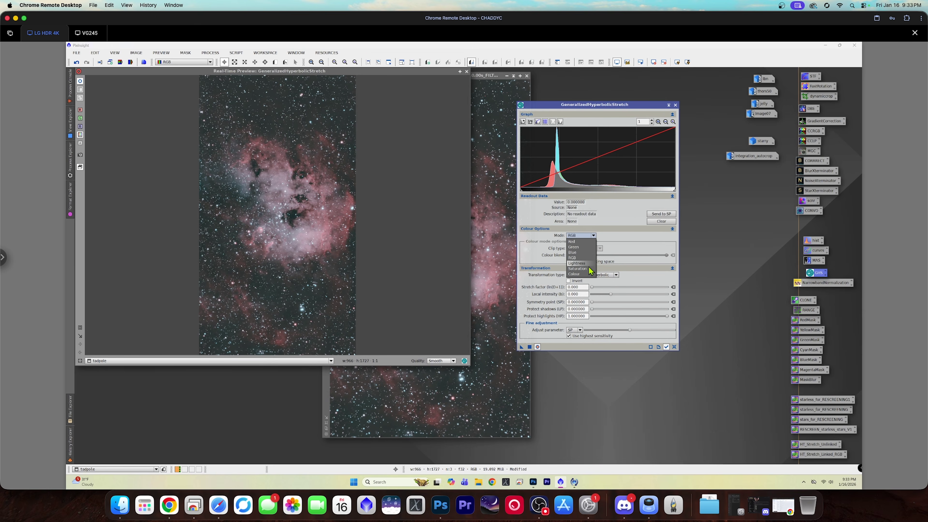
left_click(584, 247)
left_click_drag(593, 287, 595, 286)
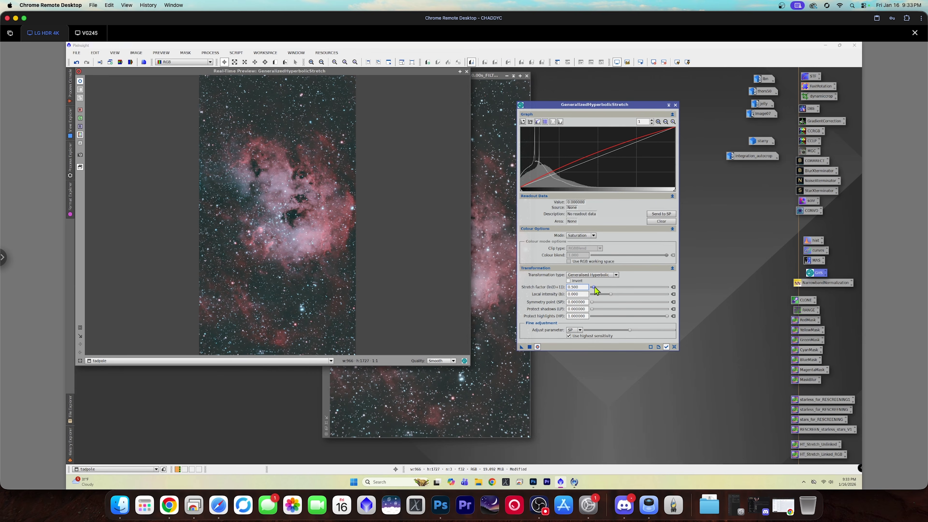
left_click(529, 347)
left_click(674, 347)
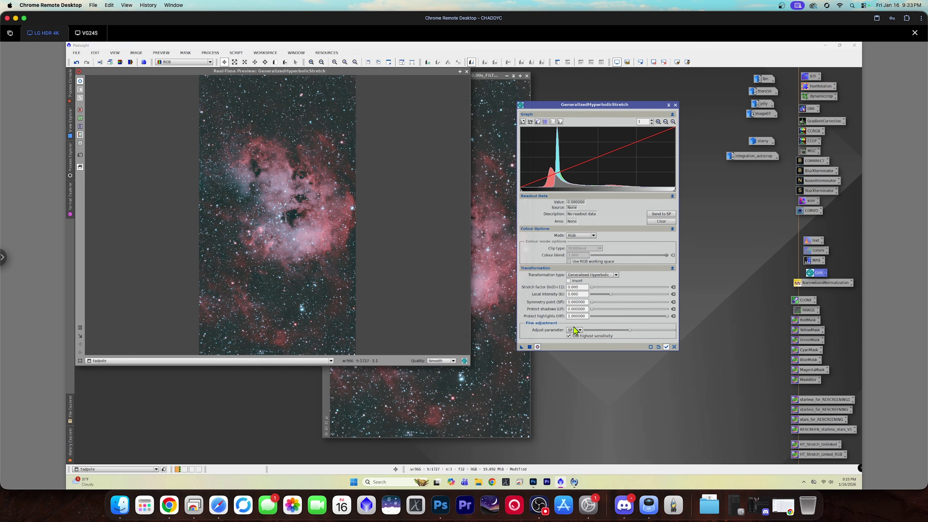
Apply a linear stretch with histogram-sampled black point 0.080321, then reset the stretch settings.
left_click(617, 279)
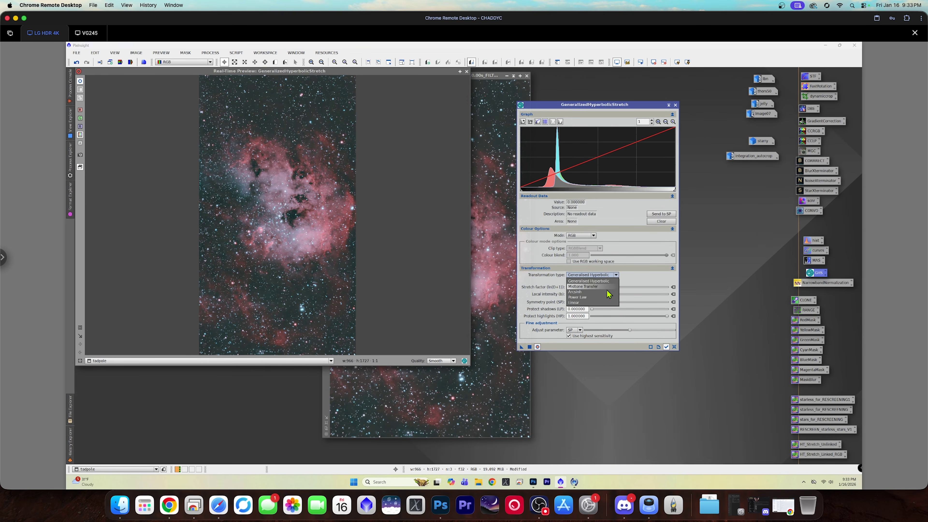
left_click(607, 308)
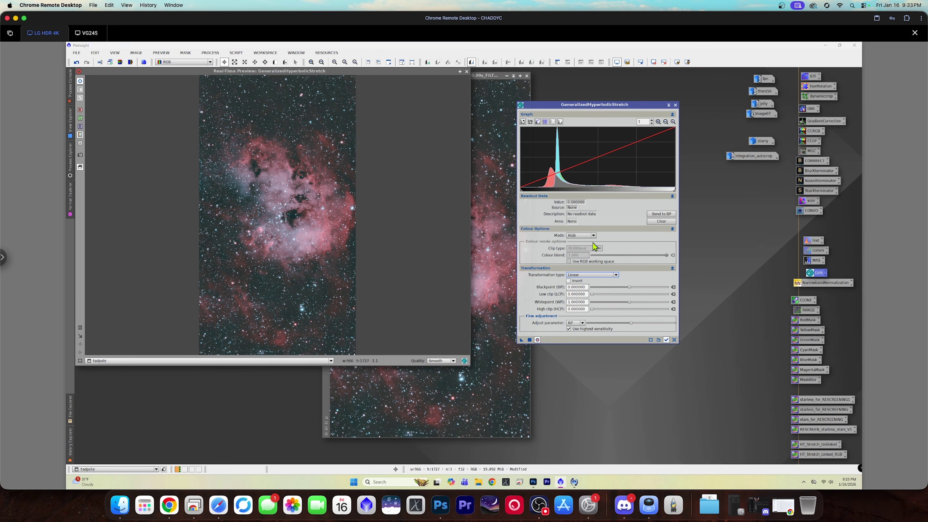
left_click(534, 191)
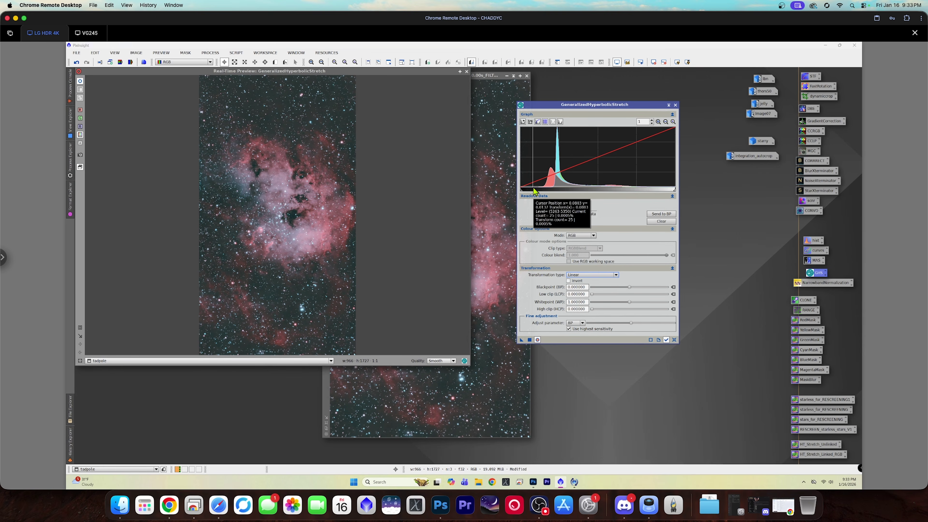
left_click(666, 214)
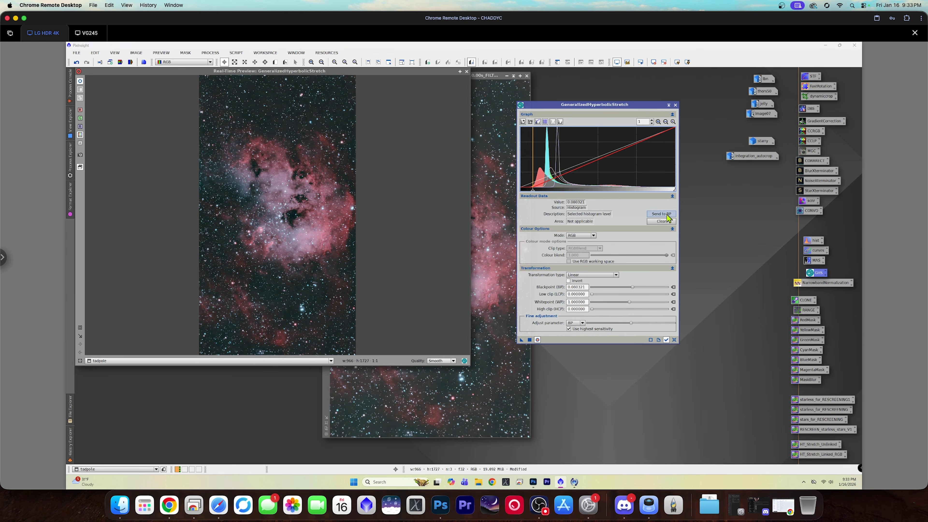
left_click(529, 339)
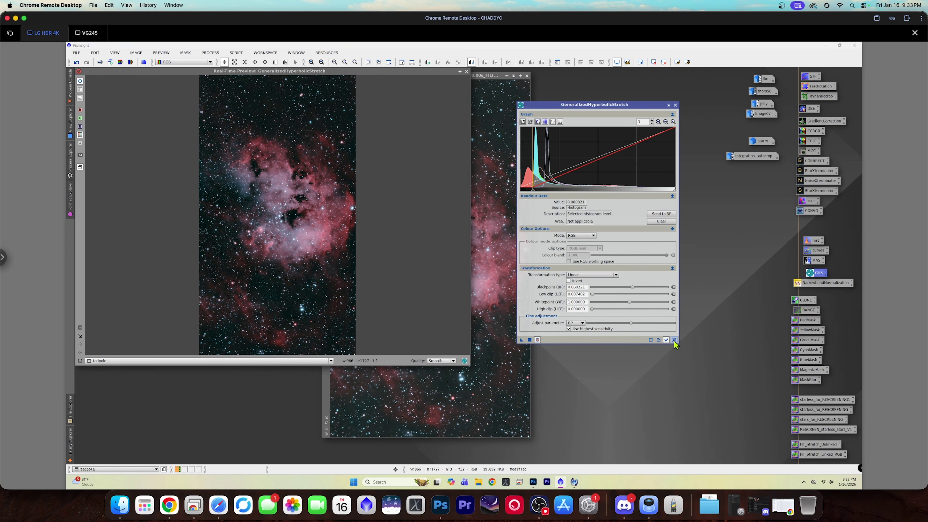
left_click(674, 341)
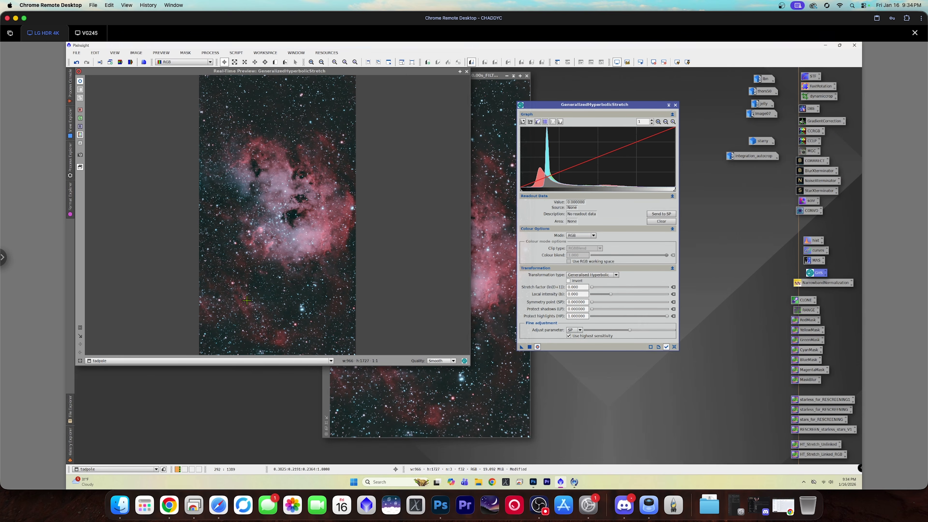
Set symmetry point 0.279323 from the nebula, raise stretch factor to 2.260, then close GHS.
left_click(246, 300)
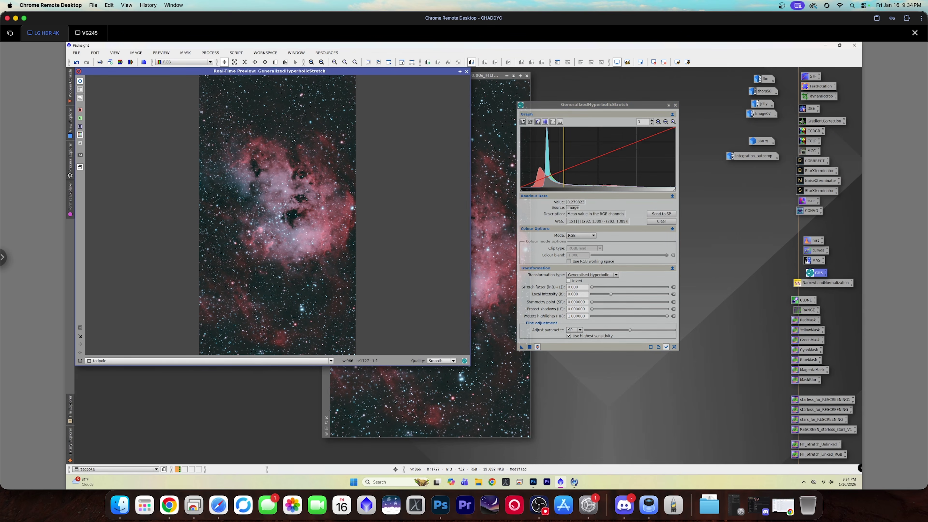
left_click(661, 215)
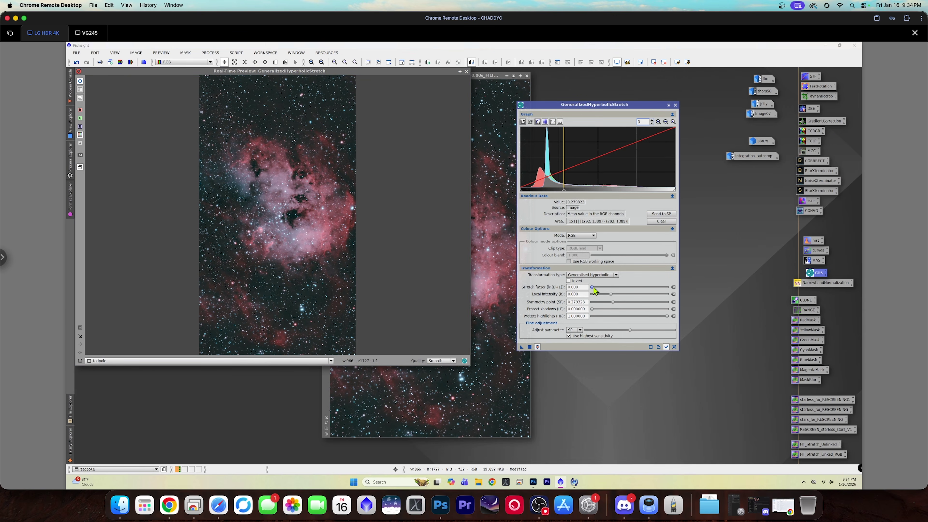
mouse_move(593, 287)
left_mouse_down()
mouse_move(611, 294)
mouse_move(600, 292)
left_mouse_up()
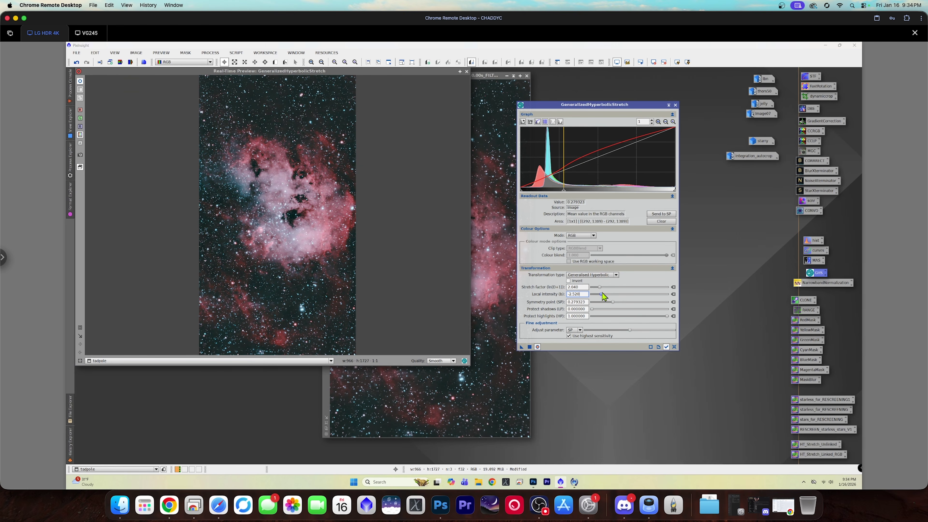
left_click_drag(601, 288, 601, 288)
key("Tab")
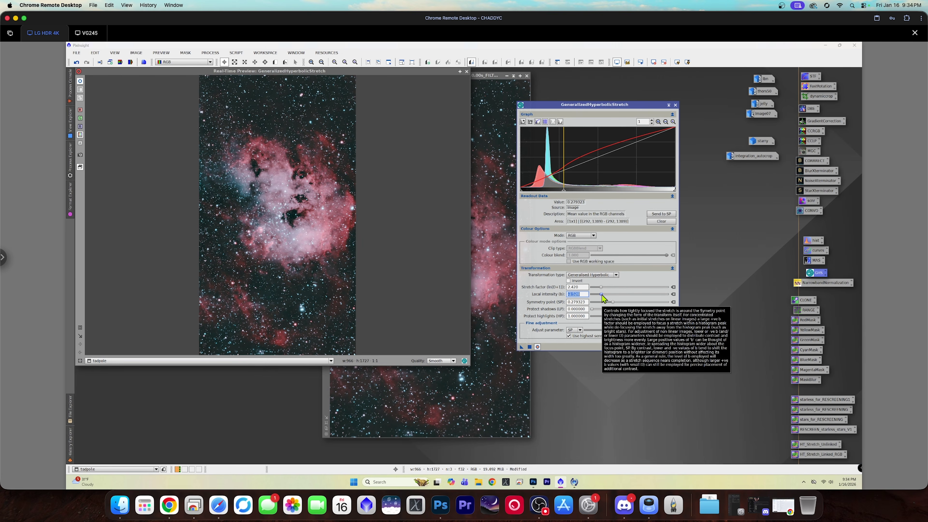
left_click(675, 105)
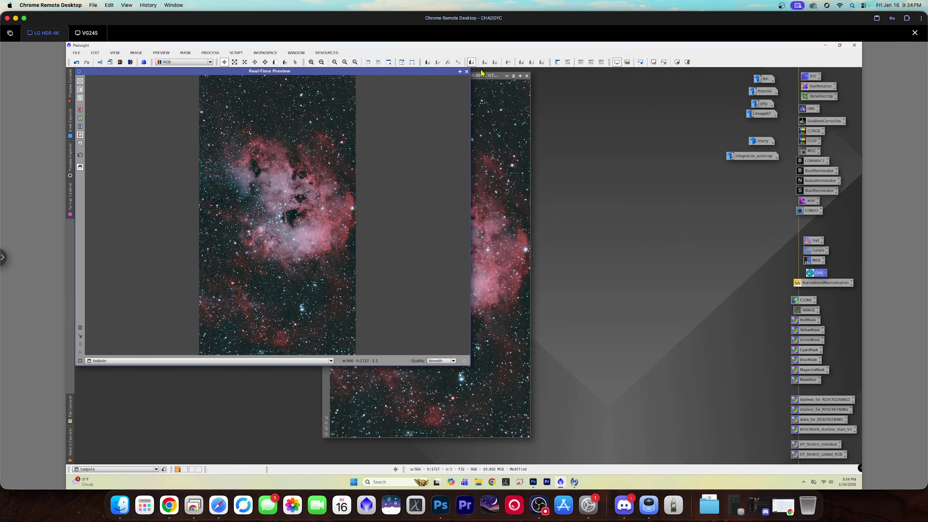
Close the real-time preview and browse the Script menu toward Toolbox > CreateHDRImage.
left_click(466, 71)
left_click(77, 62)
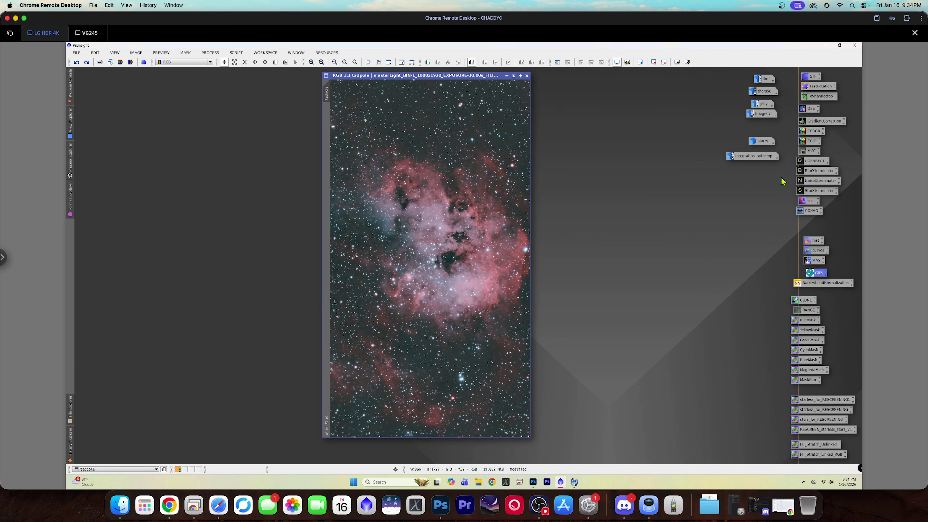
left_click(235, 53)
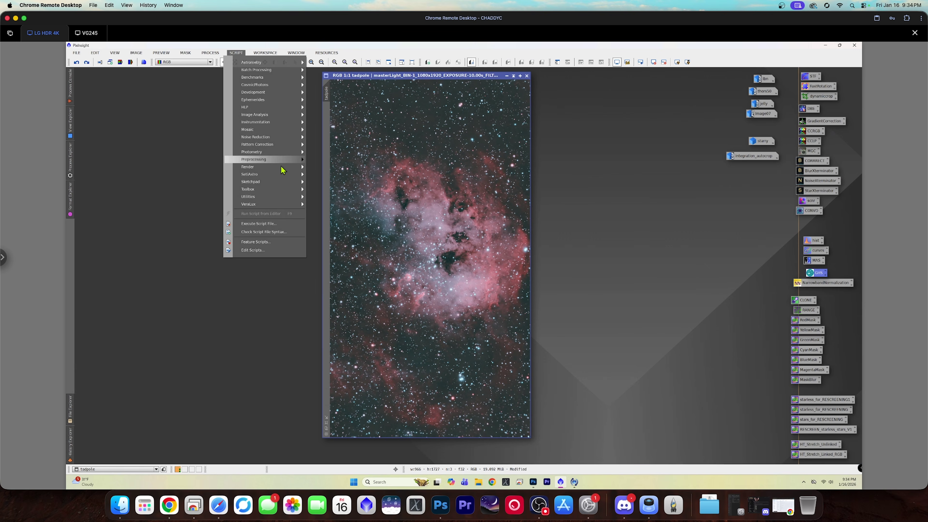
mouse_move(275, 194)
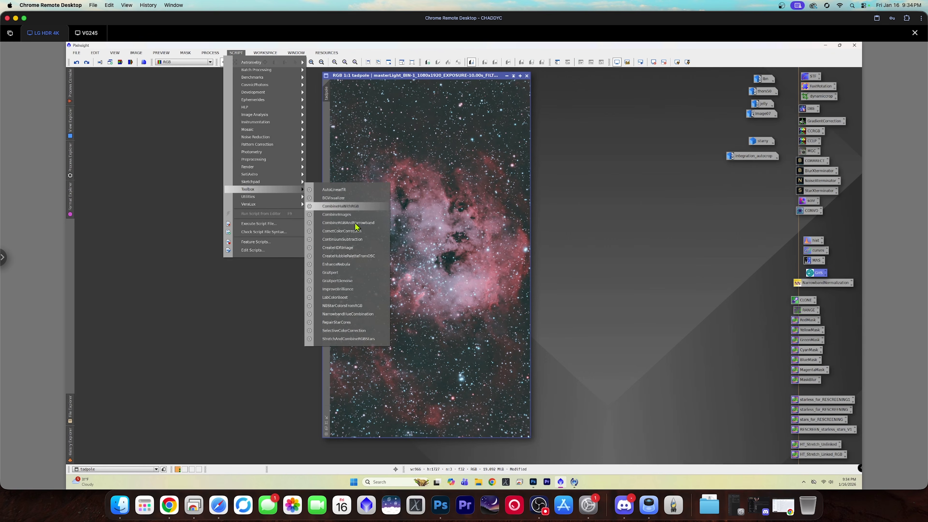
In Create HDR, set 5 layers and a blend of 0.30.
left_click(359, 250)
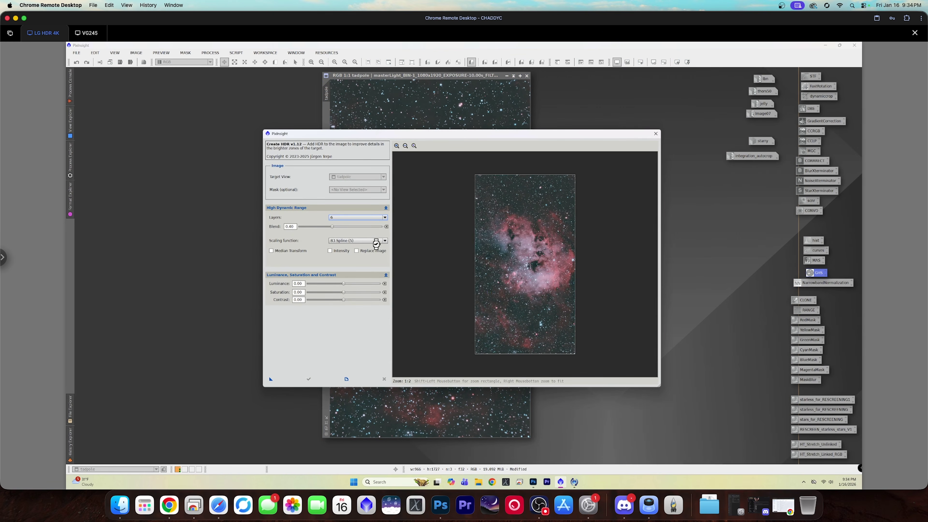
left_click(385, 217)
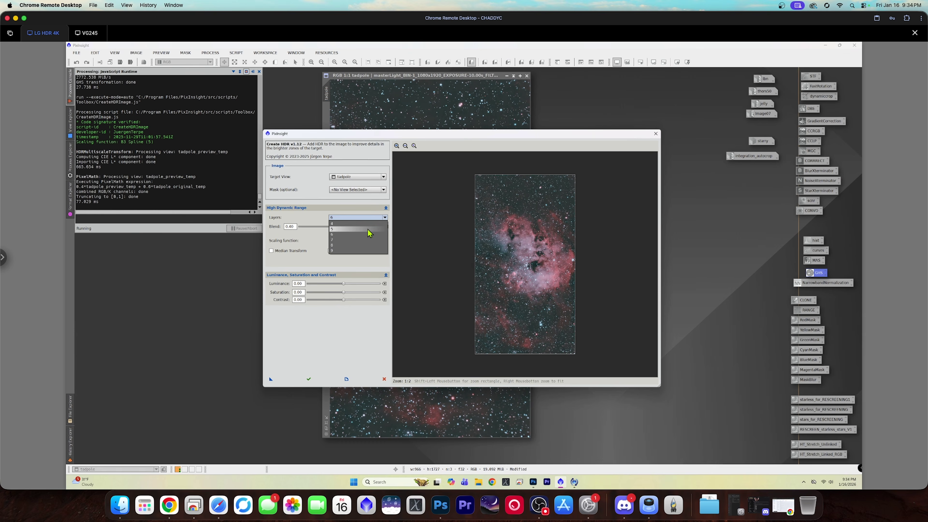
left_click(368, 229)
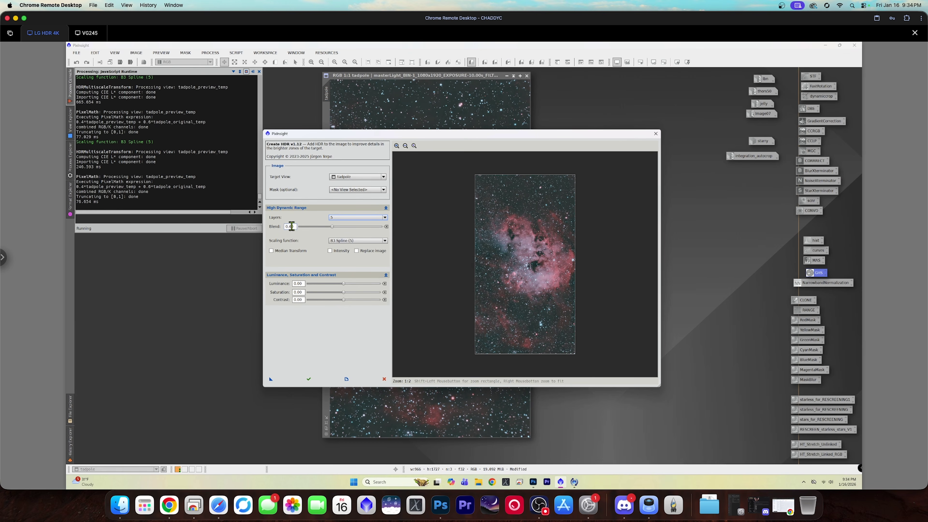
left_click_drag(296, 227, 277, 229)
key("BackSpace")
type(".3")
key("Return")
Boost saturation to 18.0 and luminance to 6.00, then run the HDR blend.
left_click_drag(345, 294, 349, 301)
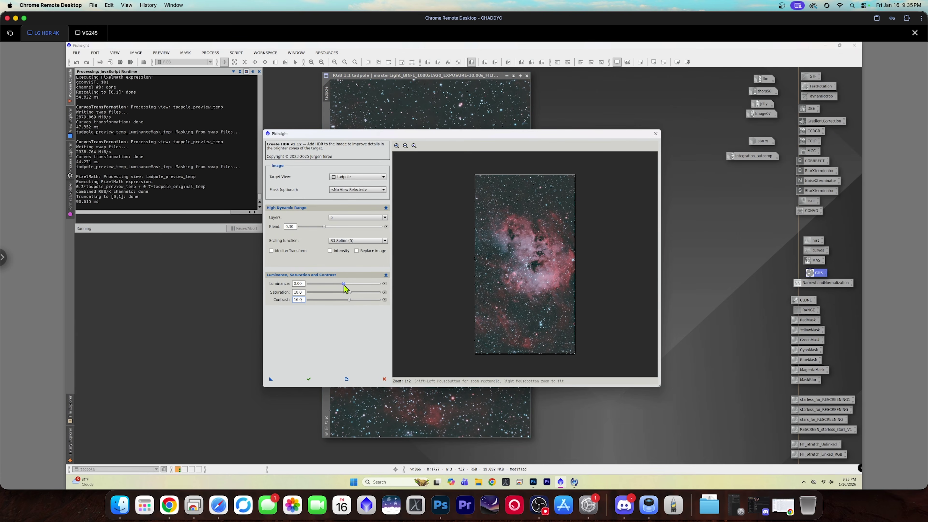
left_click_drag(344, 285, 346, 284)
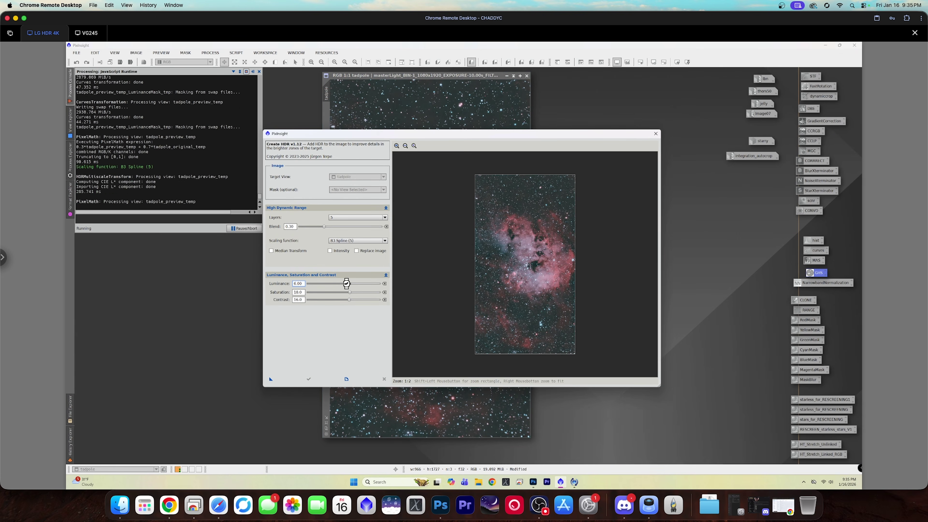
left_click(310, 379)
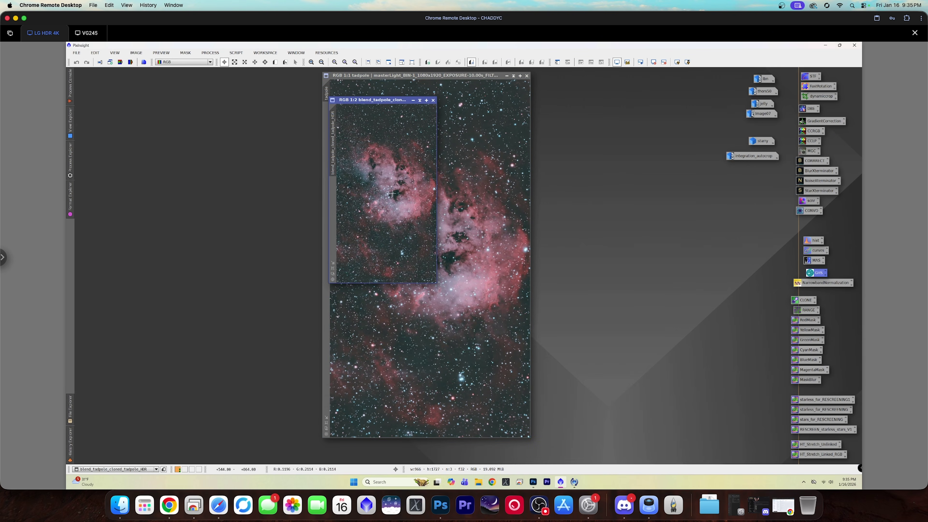
Show the HDR blend at 1:1 over the original tadpole and zoom to compare details.
left_click(334, 269)
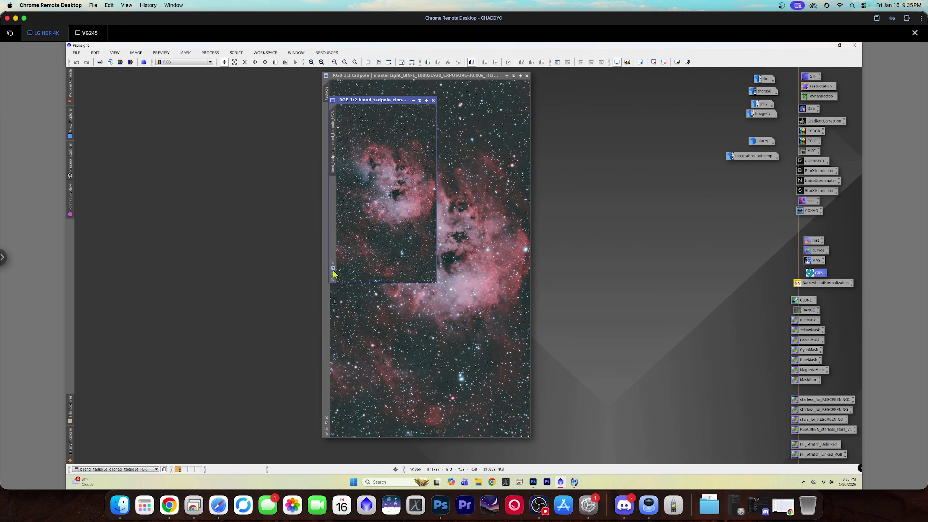
left_click_drag(414, 101, 407, 78)
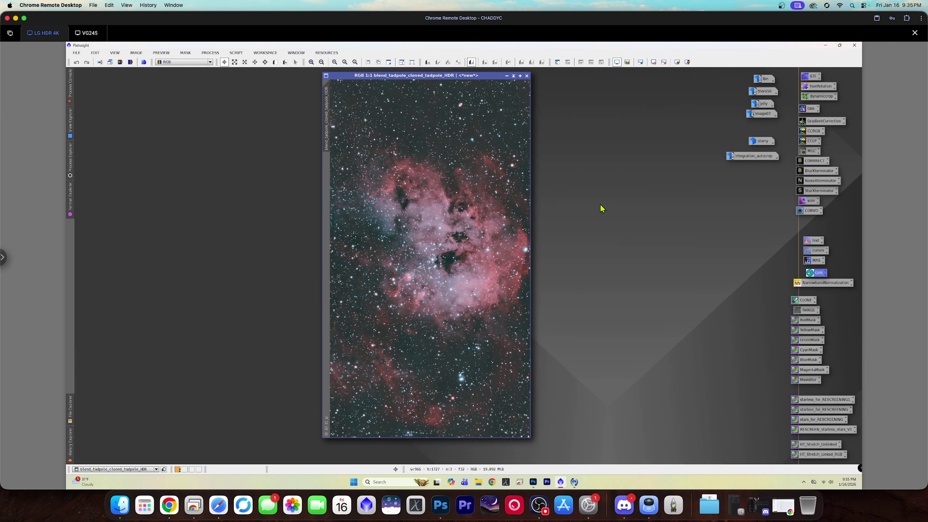
scroll(403, 289, "up", 2)
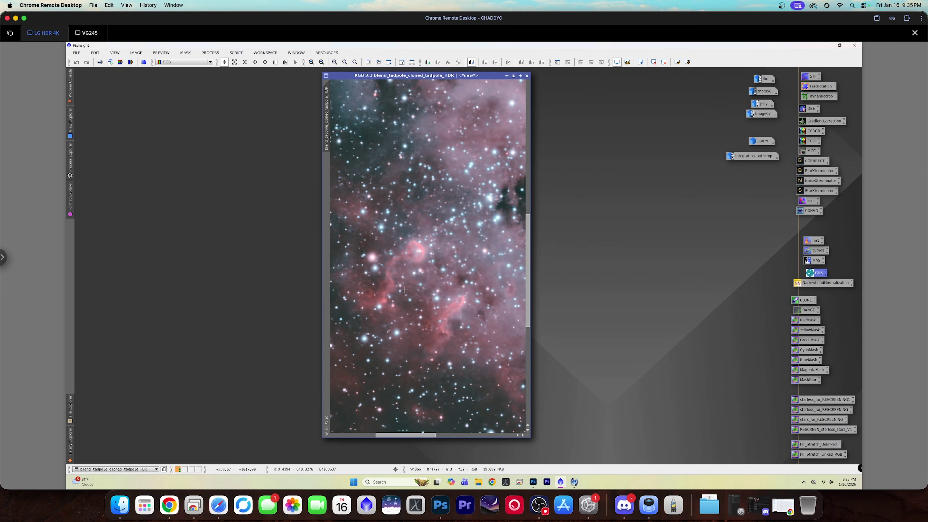
scroll(428, 298, "down", 2)
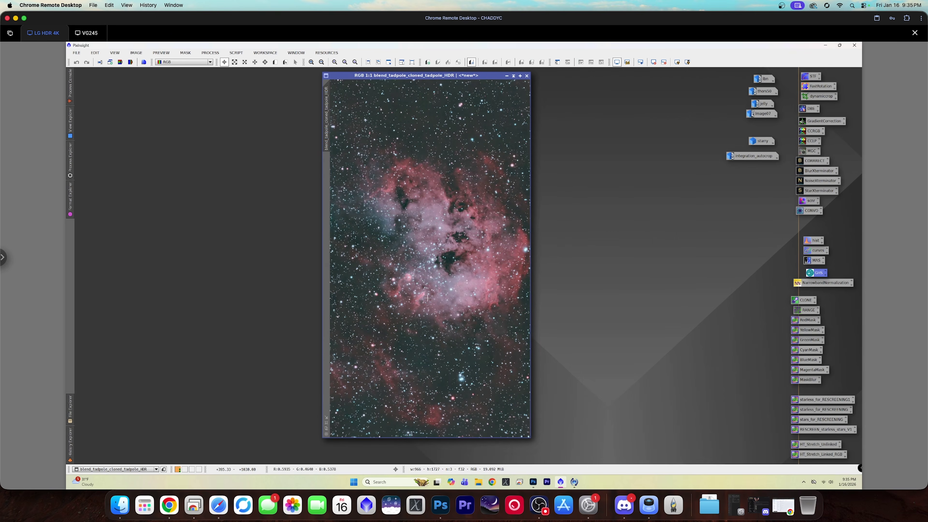
scroll(425, 298, "up", 1)
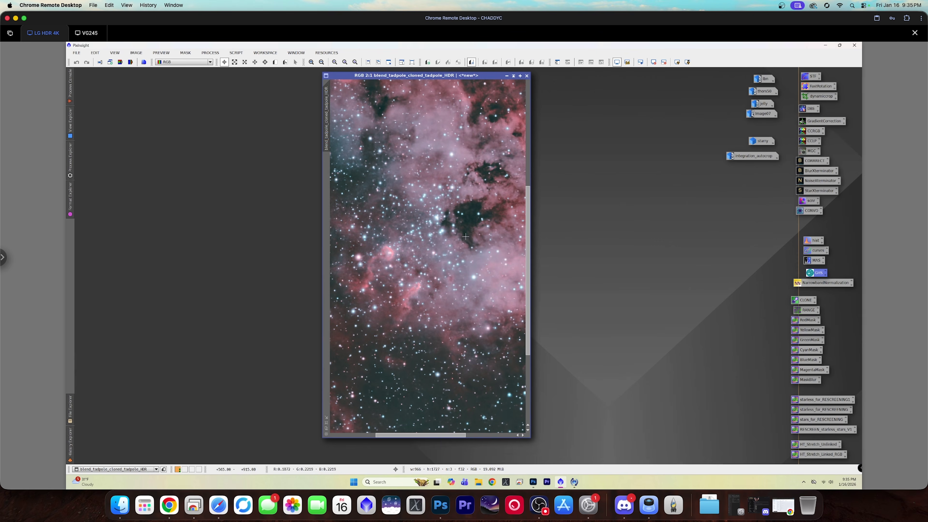
scroll(464, 241, "down", 2)
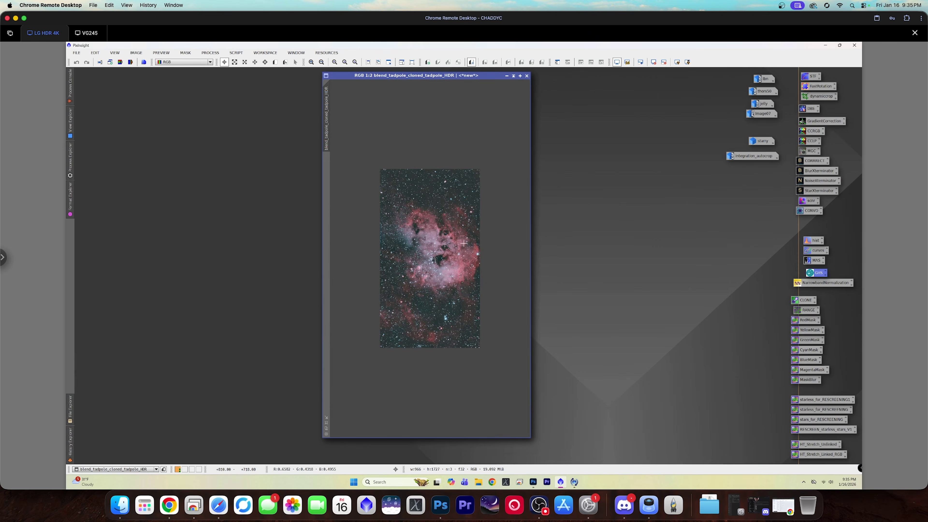
scroll(464, 244, "up", 2)
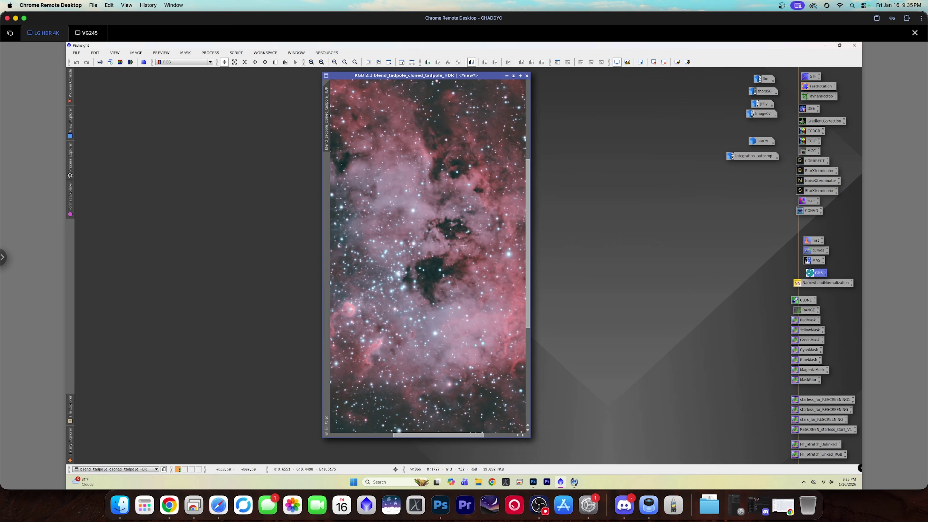